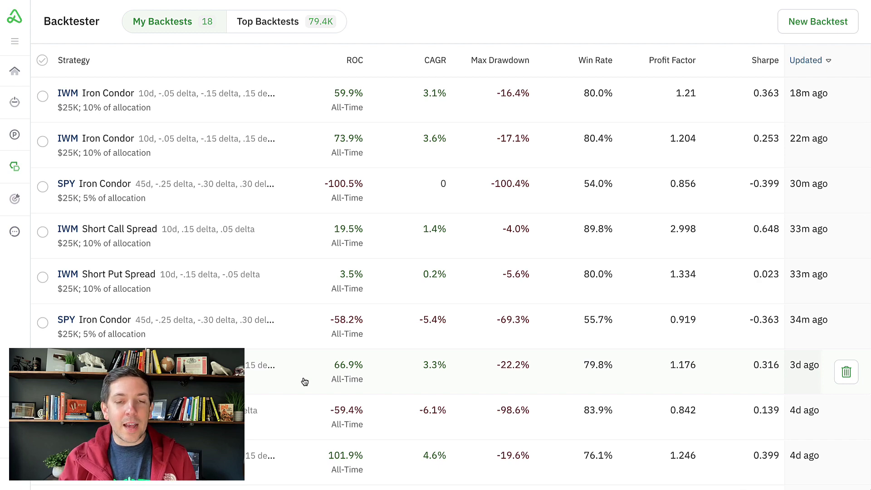
{"action": "left_click", "coordinate": [304, 380]}
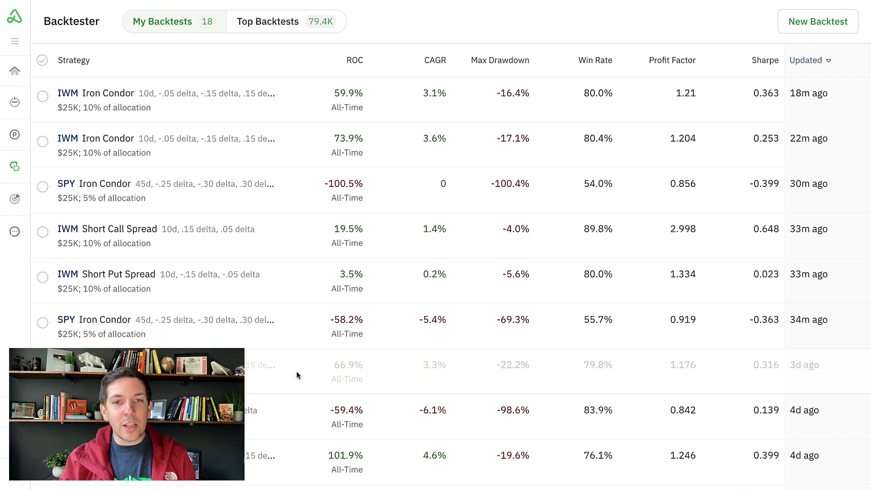
{"action": "scroll", "coordinate": [289, 307], "scroll_direction": "up", "scroll_amount": 5}
{"action": "scroll", "coordinate": [290, 307], "scroll_direction": "up", "scroll_amount": 3}
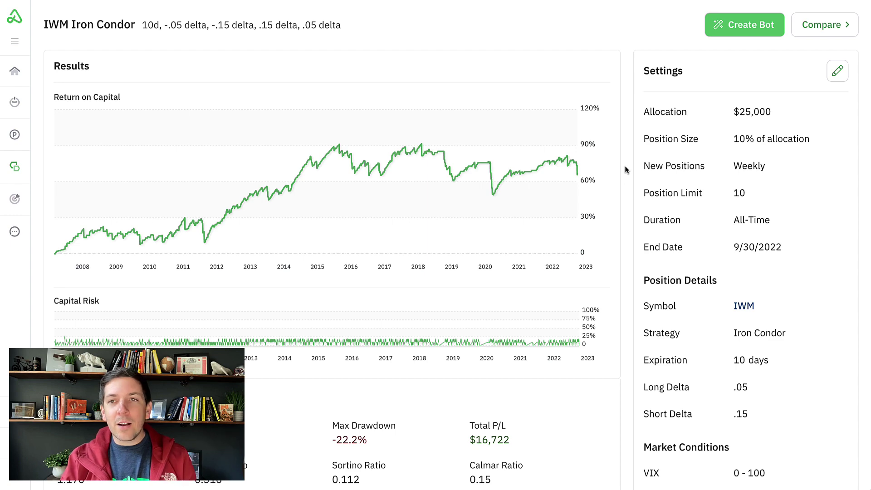
{"action": "scroll", "coordinate": [627, 169], "scroll_direction": "down", "scroll_amount": 3}
{"action": "scroll", "coordinate": [626, 169], "scroll_direction": "down", "scroll_amount": 3}
{"action": "scroll", "coordinate": [626, 169], "scroll_direction": "down", "scroll_amount": 3}
{"action": "scroll", "coordinate": [627, 169], "scroll_direction": "down", "scroll_amount": 2}
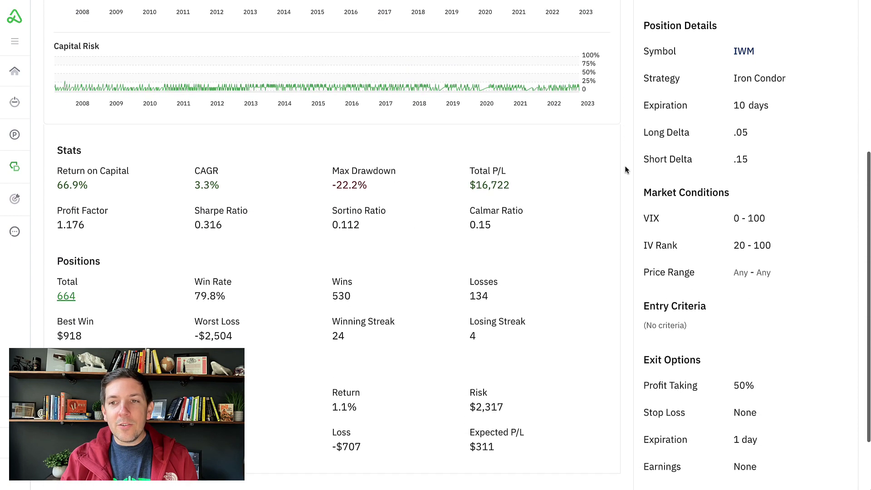
{"action": "scroll", "coordinate": [626, 170], "scroll_direction": "down", "scroll_amount": 1}
{"action": "scroll", "coordinate": [626, 169], "scroll_direction": "down", "scroll_amount": 1}
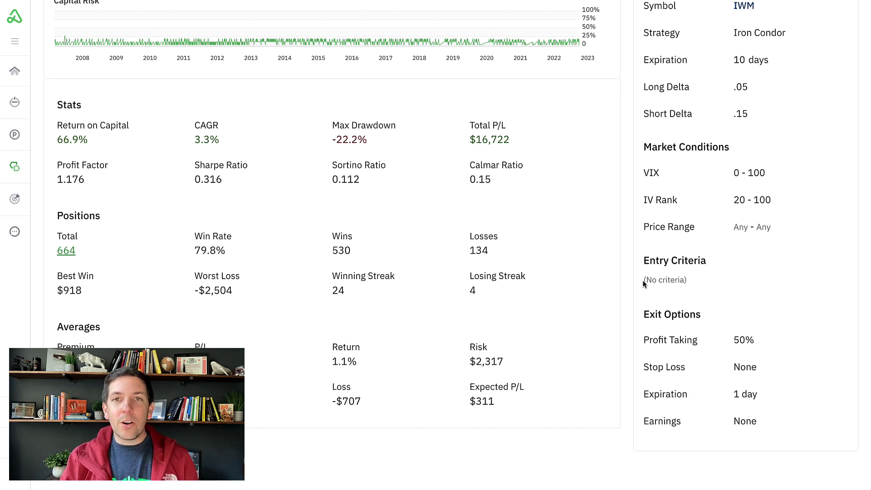
{"action": "scroll", "coordinate": [641, 283], "scroll_direction": "up", "scroll_amount": 3}
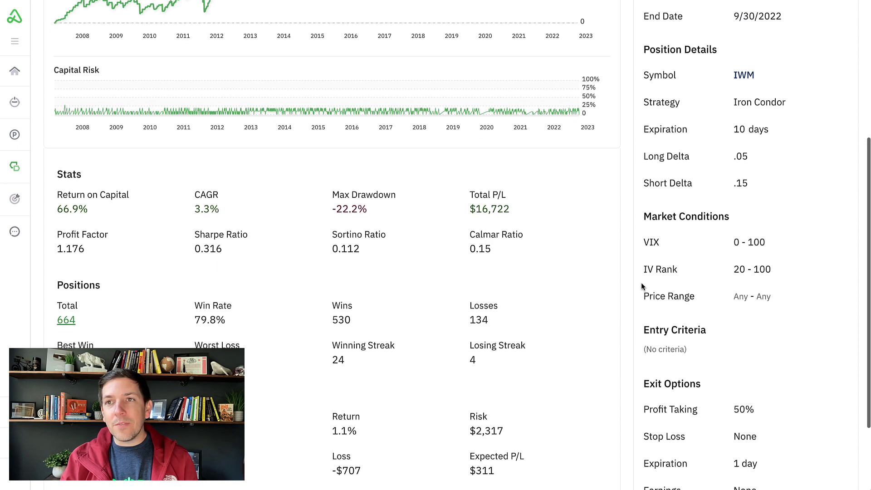
{"action": "scroll", "coordinate": [641, 283], "scroll_direction": "up", "scroll_amount": 2}
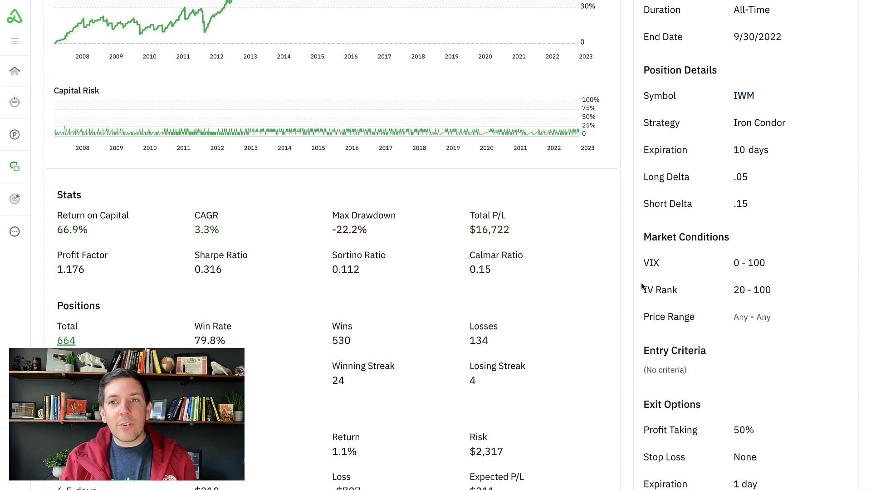
{"action": "scroll", "coordinate": [641, 286], "scroll_direction": "up", "scroll_amount": 3}
{"action": "scroll", "coordinate": [641, 286], "scroll_direction": "up", "scroll_amount": 2}
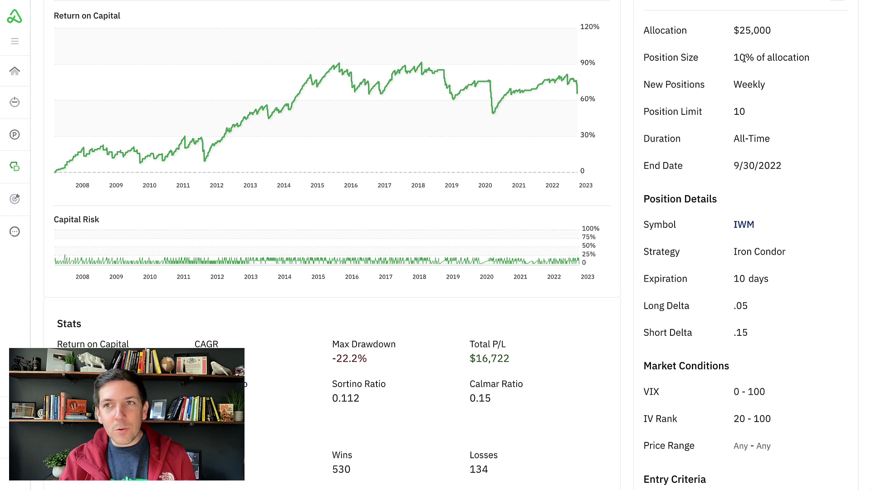
{"action": "left_click_drag", "start_coordinate": [734, 57], "coordinate": [811, 59]}
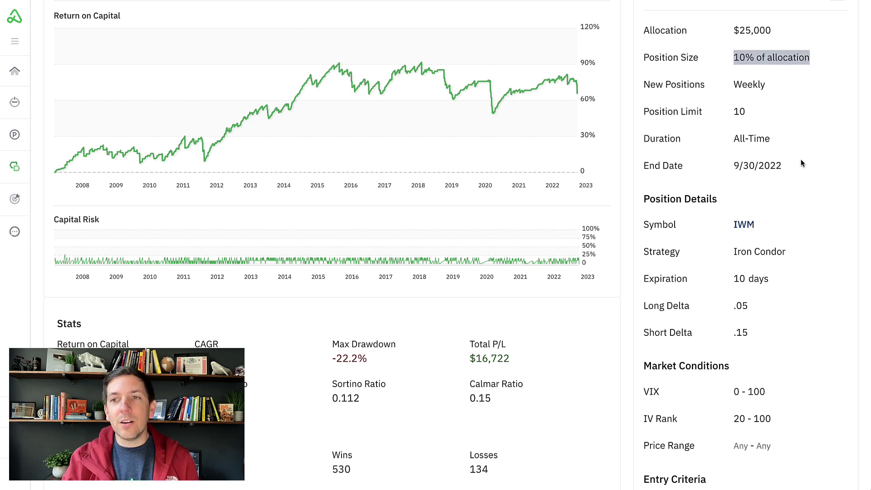
{"action": "scroll", "coordinate": [801, 159], "scroll_direction": "down", "scroll_amount": 3}
{"action": "scroll", "coordinate": [801, 158], "scroll_direction": "down", "scroll_amount": 2}
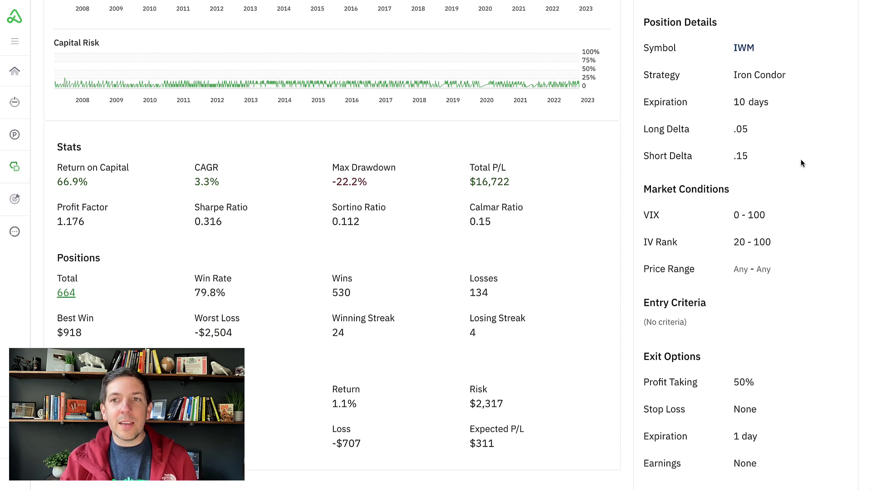
{"action": "scroll", "coordinate": [801, 159], "scroll_direction": "down", "scroll_amount": 2}
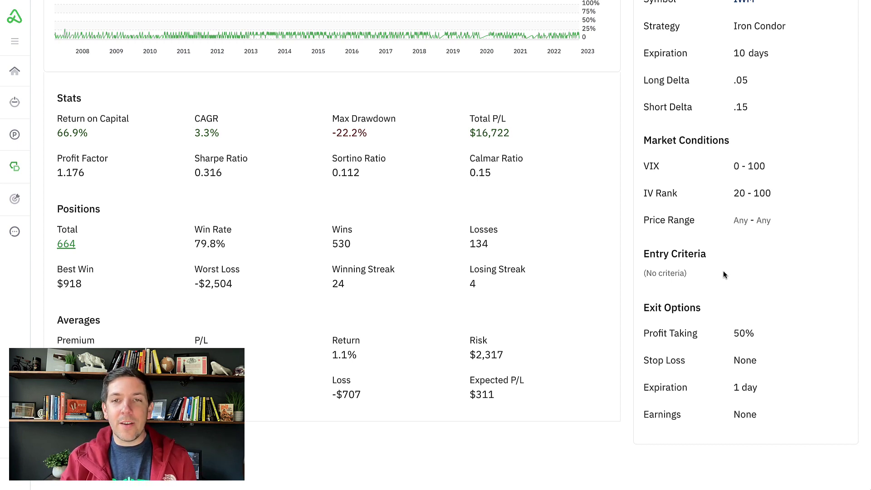
{"action": "scroll", "coordinate": [724, 270], "scroll_direction": "up", "scroll_amount": 8}
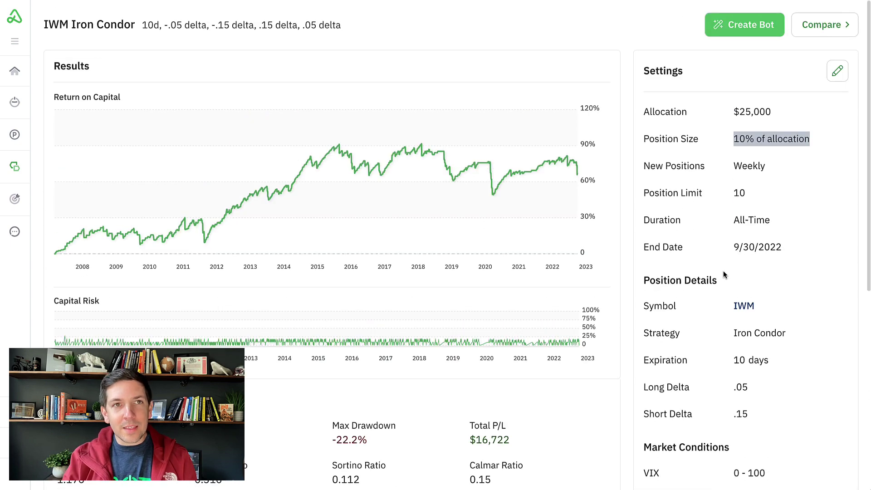
{"action": "left_click", "coordinate": [623, 133]}
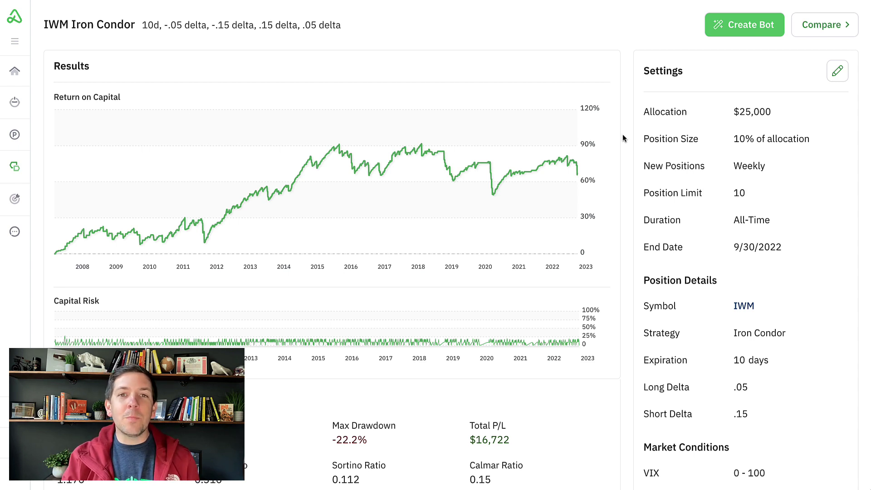
{"action": "mouse_move", "coordinate": [14, 167]}
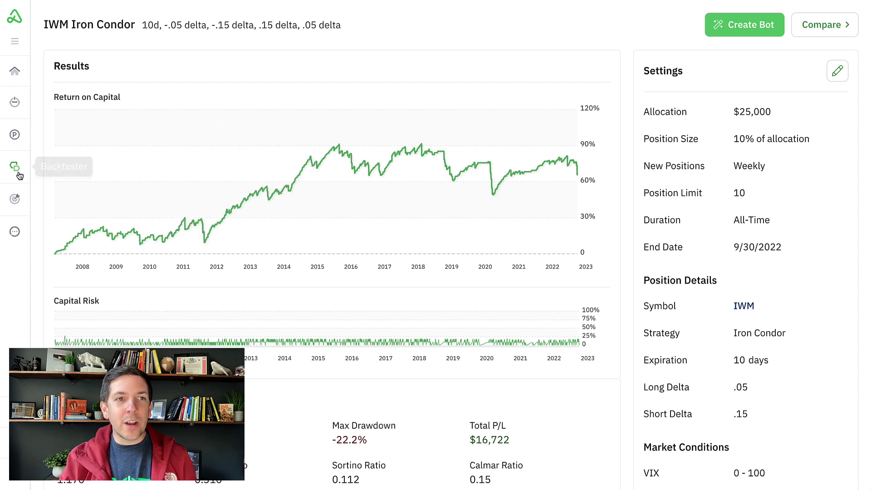
- Select the 66.9% and 73.9% IWM Iron Condor backtests for comparison
{"action": "left_click", "coordinate": [14, 166]}
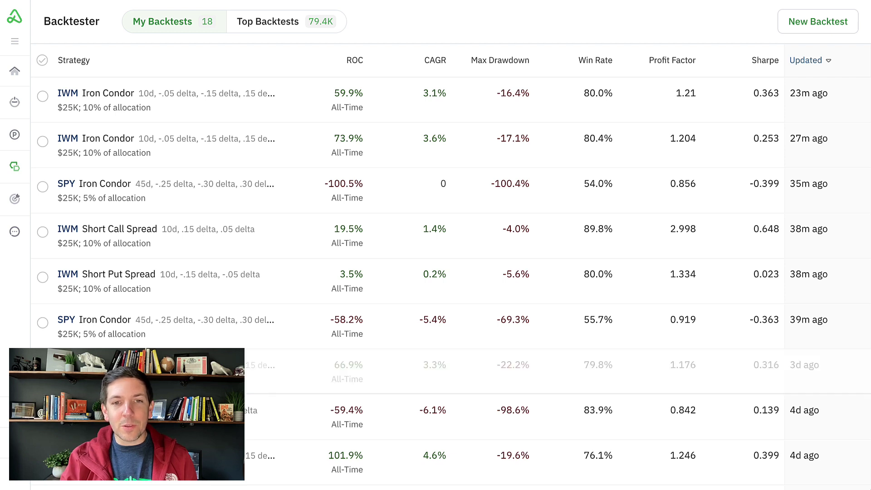
{"action": "left_click", "coordinate": [333, 372]}
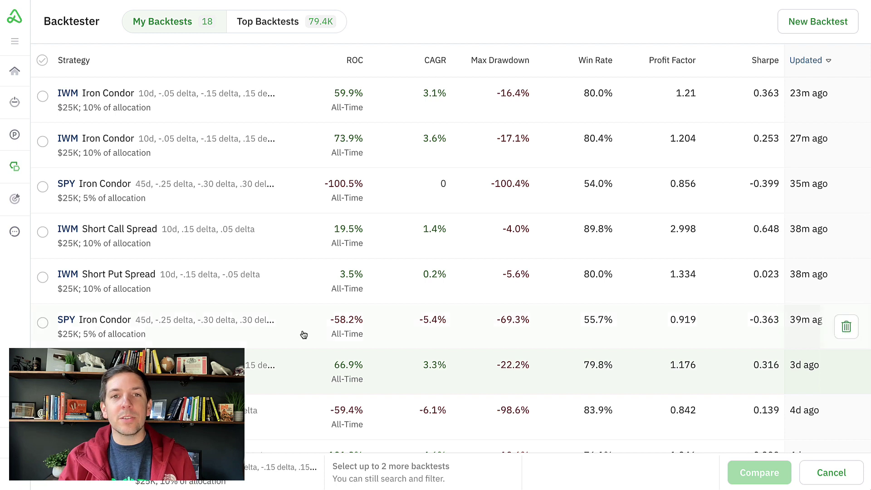
{"action": "mouse_move", "coordinate": [310, 144]}
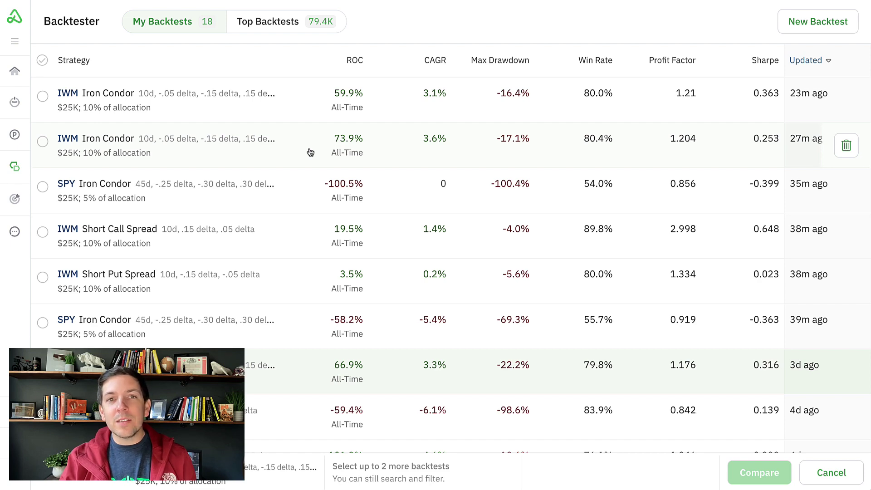
{"action": "left_click", "coordinate": [311, 152]}
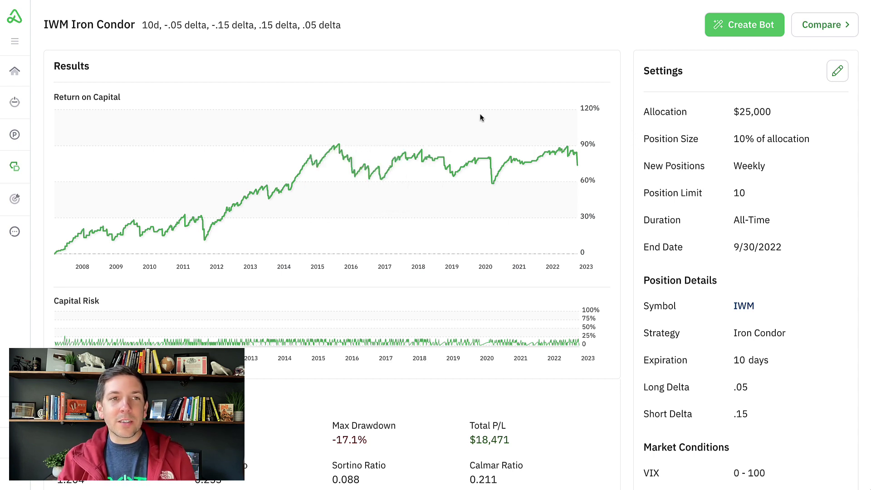
{"action": "left_click", "coordinate": [15, 167]}
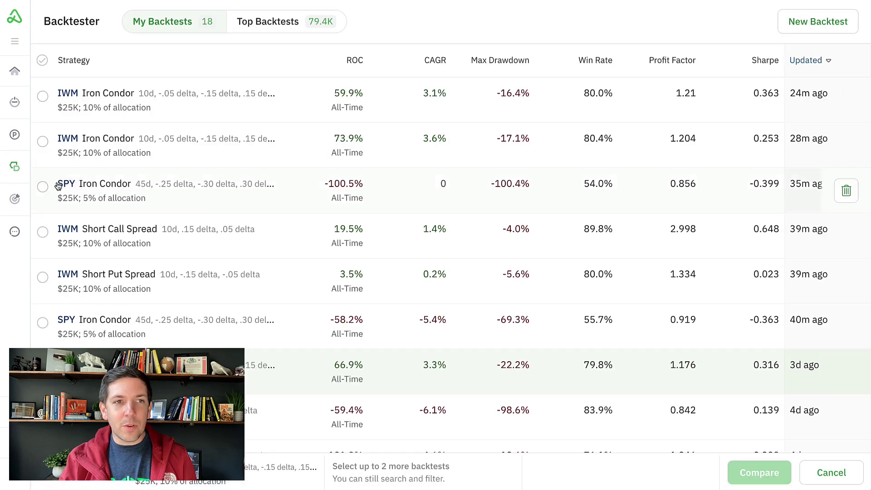
{"action": "left_click", "coordinate": [43, 142]}
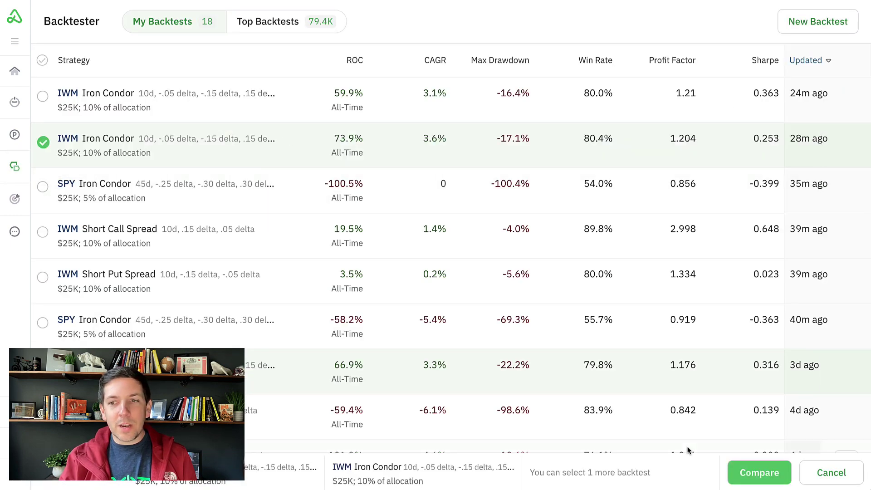
- Open the A/B comparison and expand backtest B's settings to its RSI entry criteria
{"action": "left_click", "coordinate": [759, 475]}
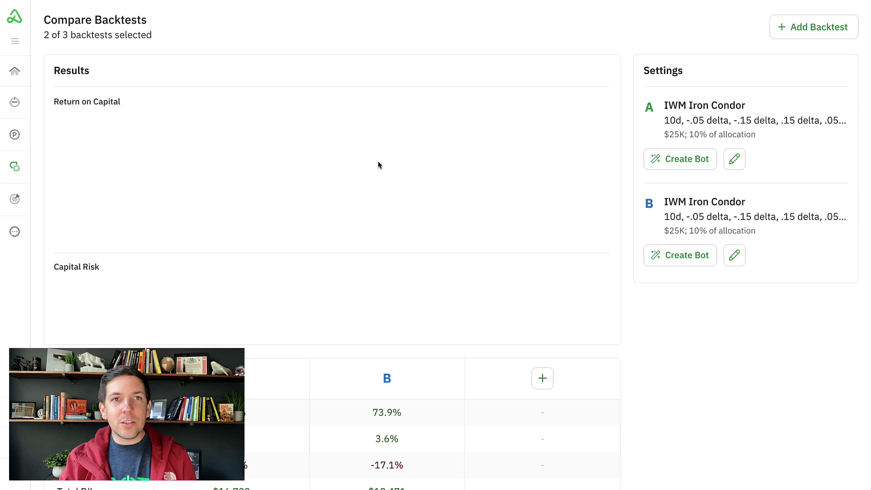
{"action": "scroll", "coordinate": [594, 155], "scroll_direction": "down", "scroll_amount": 1}
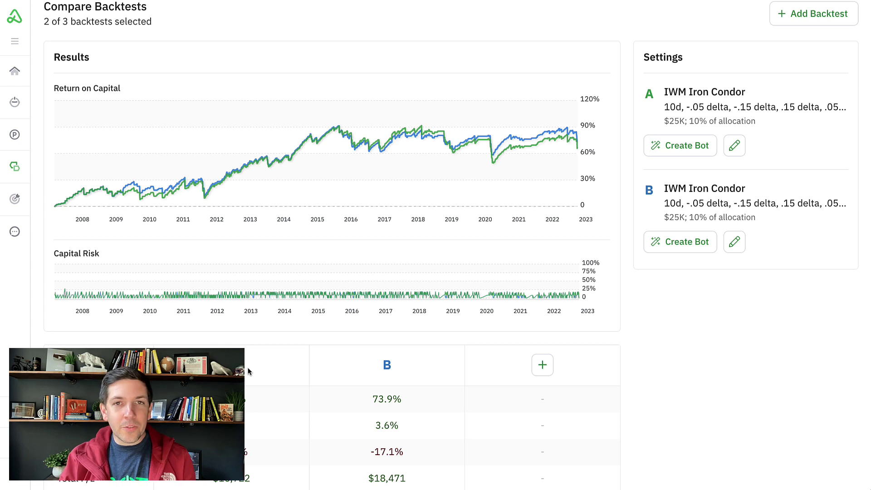
{"action": "mouse_move", "coordinate": [490, 146]}
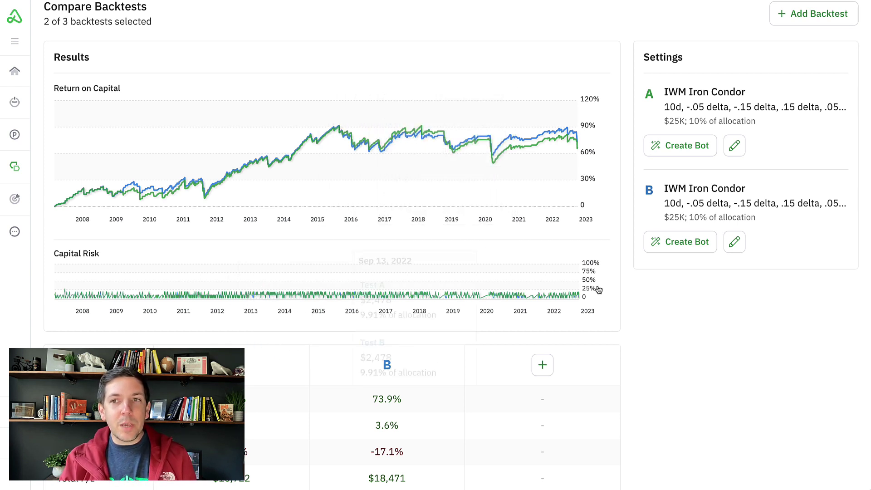
{"action": "left_click", "coordinate": [757, 210]}
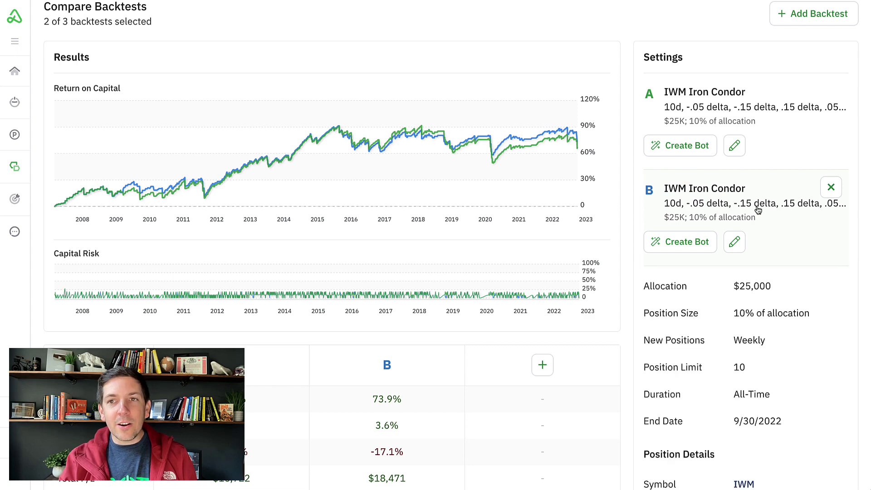
{"action": "scroll", "coordinate": [757, 210], "scroll_direction": "down", "scroll_amount": 3}
{"action": "scroll", "coordinate": [759, 208], "scroll_direction": "down", "scroll_amount": 3}
{"action": "scroll", "coordinate": [761, 207], "scroll_direction": "down", "scroll_amount": 3}
{"action": "scroll", "coordinate": [763, 206], "scroll_direction": "down", "scroll_amount": 3}
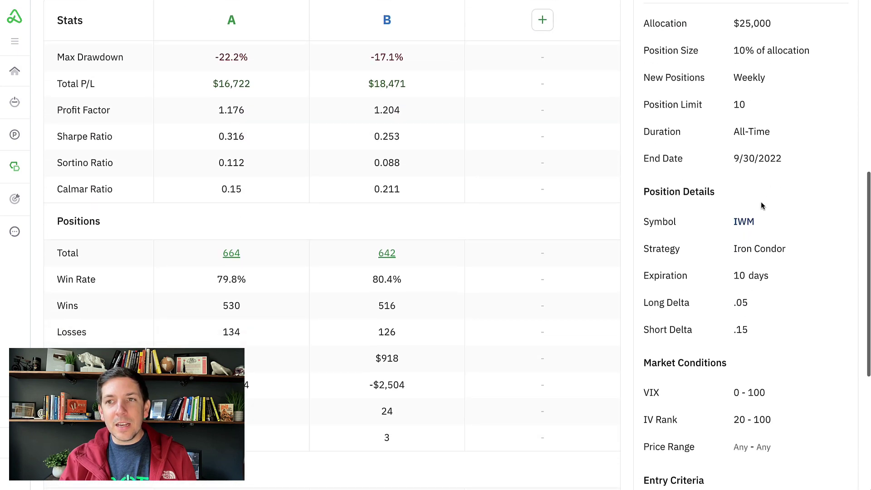
{"action": "scroll", "coordinate": [763, 206], "scroll_direction": "down", "scroll_amount": 3}
{"action": "scroll", "coordinate": [762, 206], "scroll_direction": "down", "scroll_amount": 3}
{"action": "scroll", "coordinate": [763, 207], "scroll_direction": "down", "scroll_amount": 3}
{"action": "scroll", "coordinate": [764, 208], "scroll_direction": "down", "scroll_amount": 3}
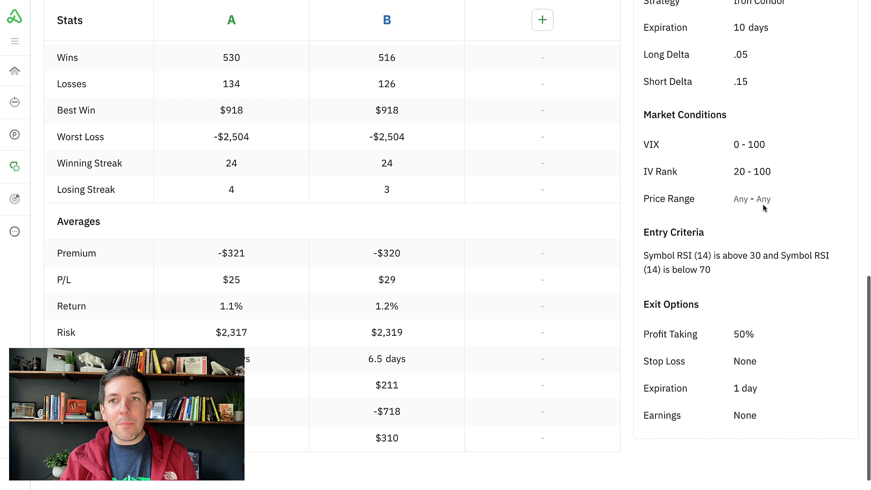
{"action": "scroll", "coordinate": [764, 208], "scroll_direction": "down", "scroll_amount": 1}
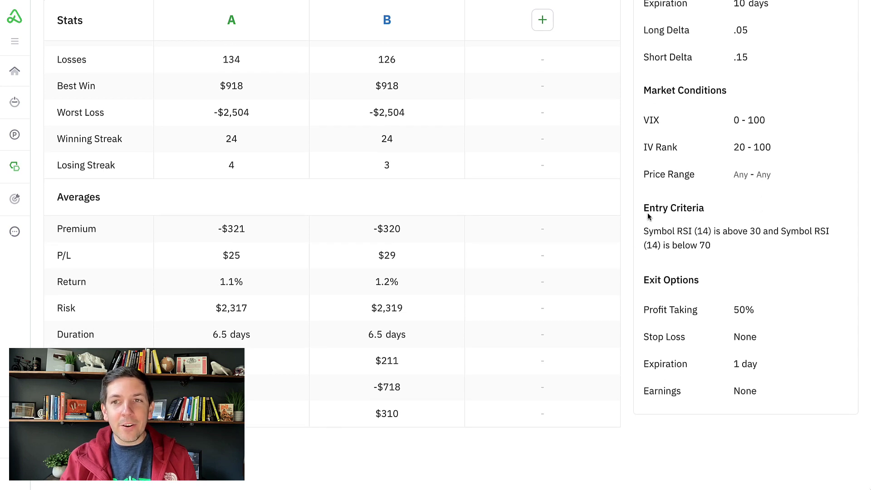
{"action": "left_click_drag", "start_coordinate": [644, 232], "coordinate": [709, 242]}
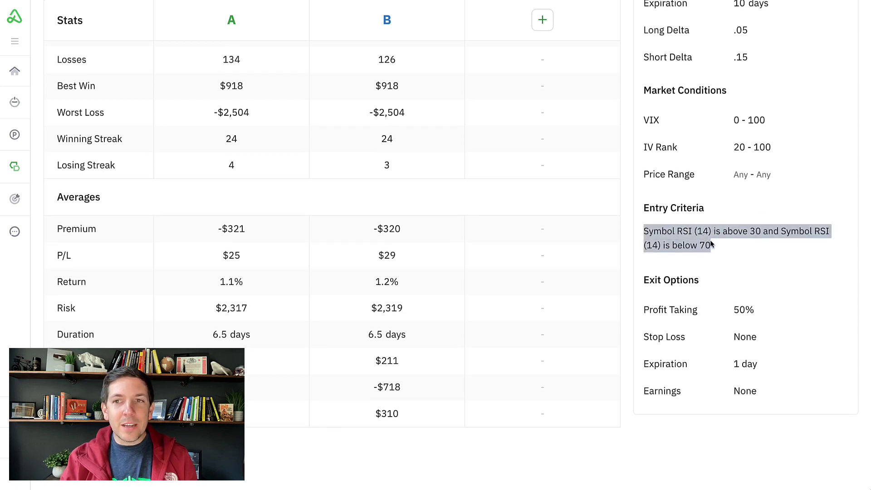
{"action": "left_click", "coordinate": [720, 247]}
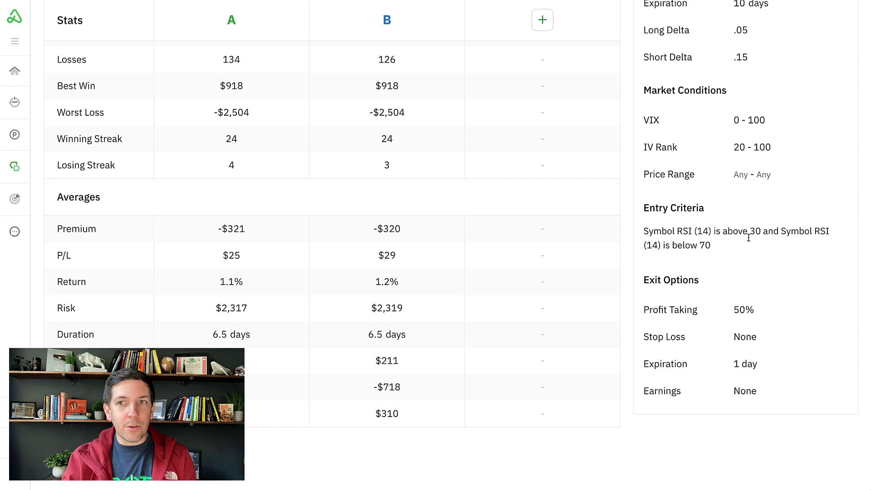
{"action": "scroll", "coordinate": [652, 226], "scroll_direction": "up", "scroll_amount": 2}
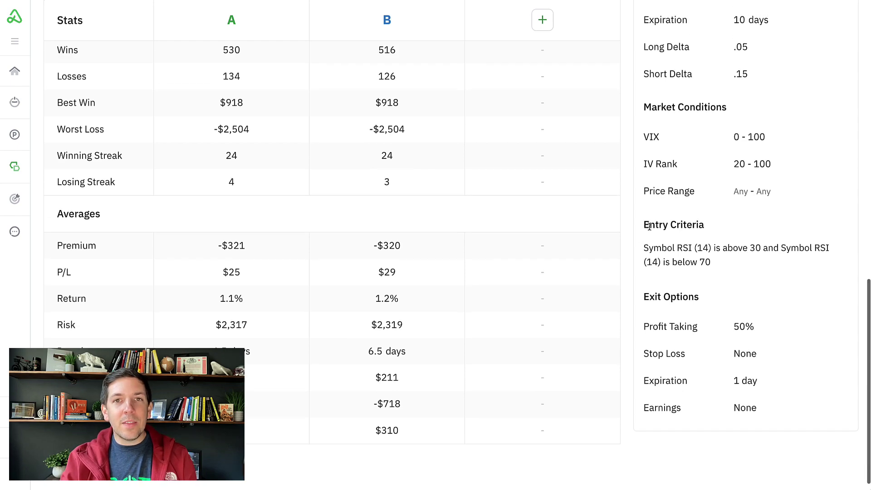
{"action": "scroll", "coordinate": [652, 227], "scroll_direction": "up", "scroll_amount": 3}
{"action": "scroll", "coordinate": [653, 226], "scroll_direction": "up", "scroll_amount": 3}
{"action": "scroll", "coordinate": [653, 226], "scroll_direction": "up", "scroll_amount": 3}
{"action": "scroll", "coordinate": [650, 232], "scroll_direction": "up", "scroll_amount": 3}
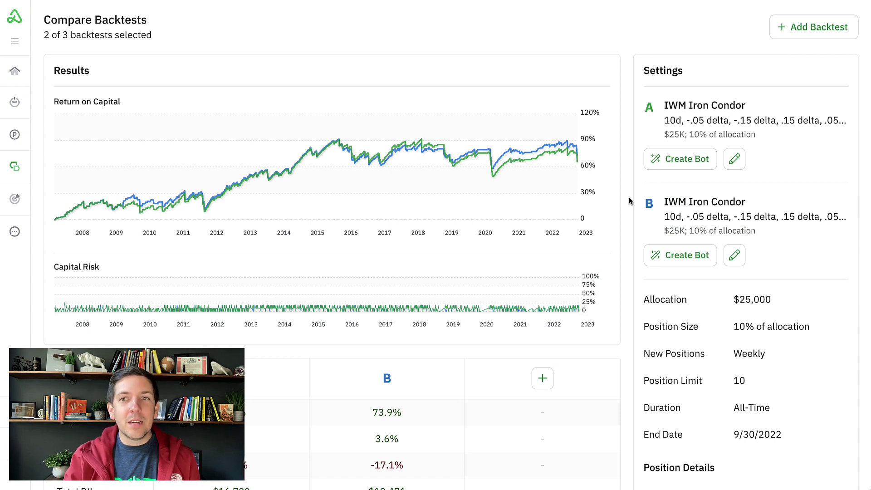
{"action": "mouse_move", "coordinate": [576, 153]}
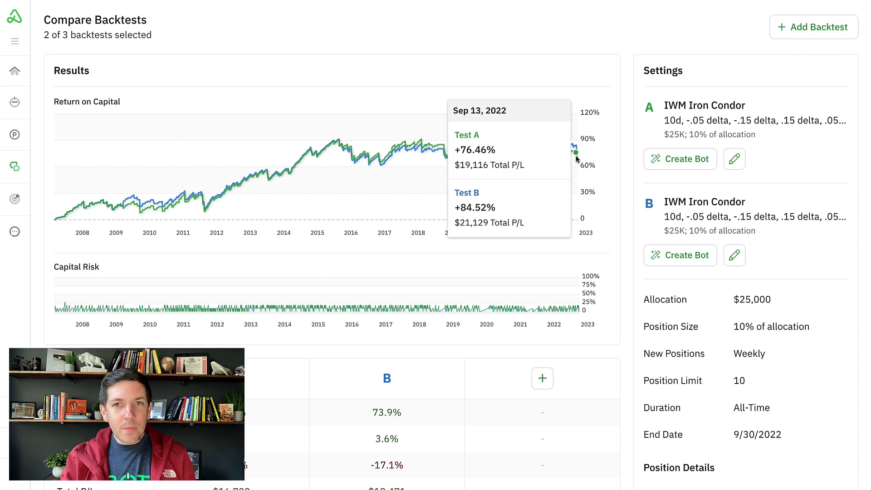
{"action": "scroll", "coordinate": [579, 157], "scroll_direction": "down", "scroll_amount": 3}
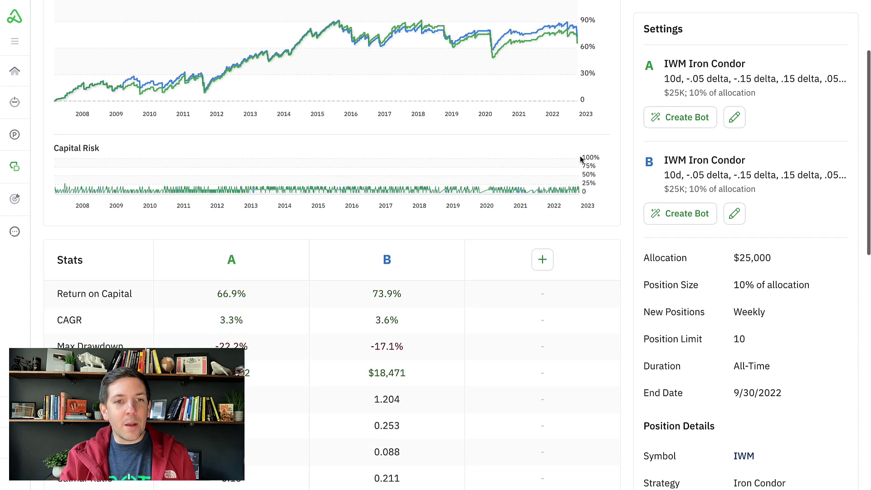
{"action": "scroll", "coordinate": [579, 158], "scroll_direction": "down", "scroll_amount": 3}
{"action": "scroll", "coordinate": [528, 163], "scroll_direction": "down", "scroll_amount": 2}
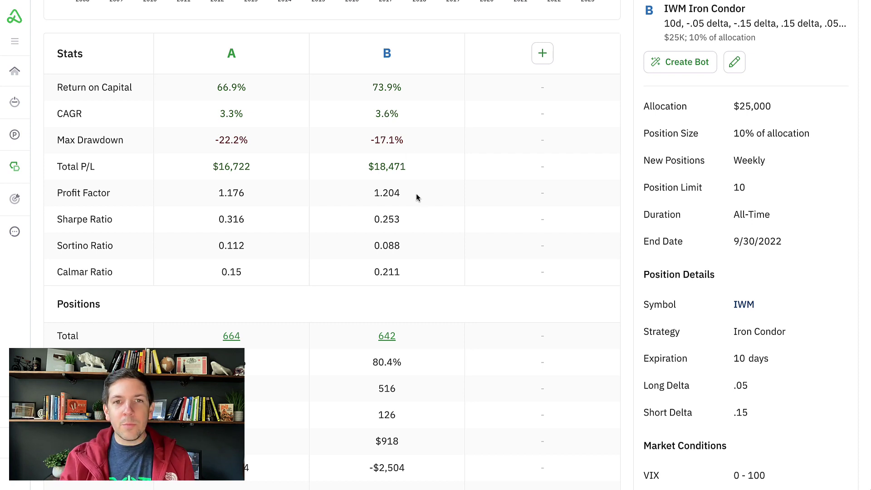
{"action": "scroll", "coordinate": [417, 198], "scroll_direction": "down", "scroll_amount": 1}
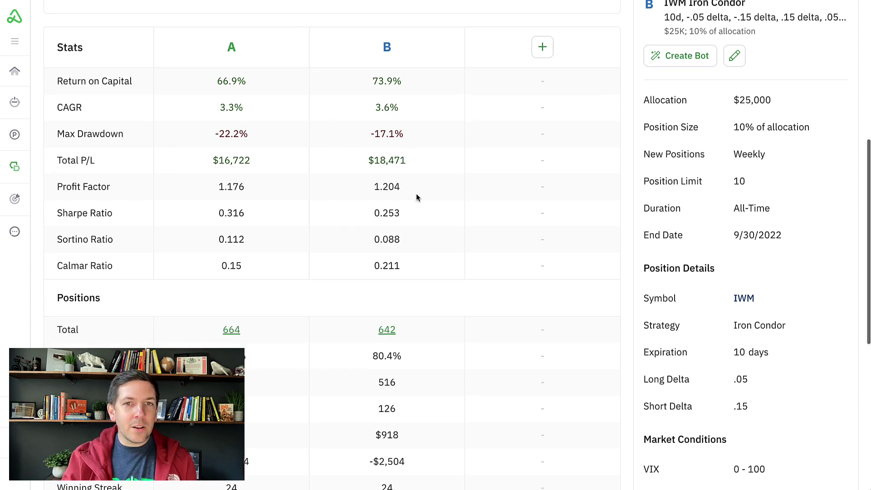
{"action": "scroll", "coordinate": [417, 197], "scroll_direction": "down", "scroll_amount": 2}
{"action": "scroll", "coordinate": [417, 198], "scroll_direction": "down", "scroll_amount": 1}
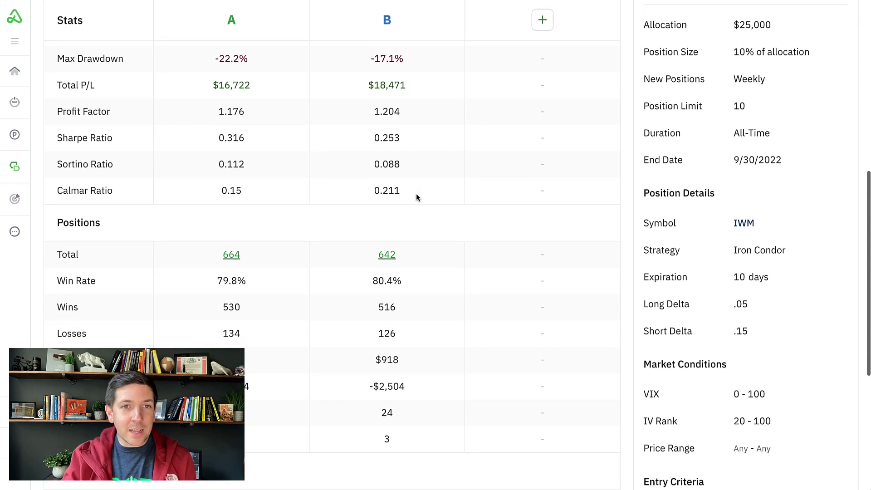
{"action": "scroll", "coordinate": [417, 198], "scroll_direction": "down", "scroll_amount": 2}
{"action": "scroll", "coordinate": [417, 197], "scroll_direction": "down", "scroll_amount": 1}
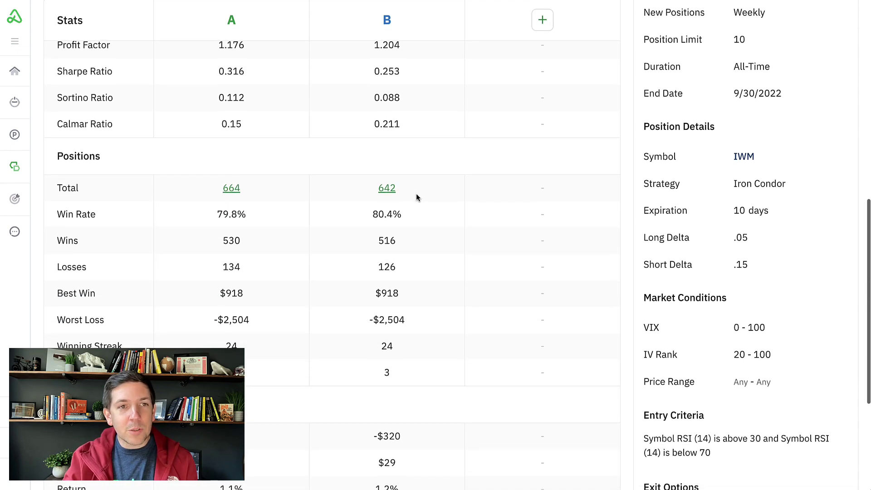
{"action": "scroll", "coordinate": [417, 198], "scroll_direction": "down", "scroll_amount": 1}
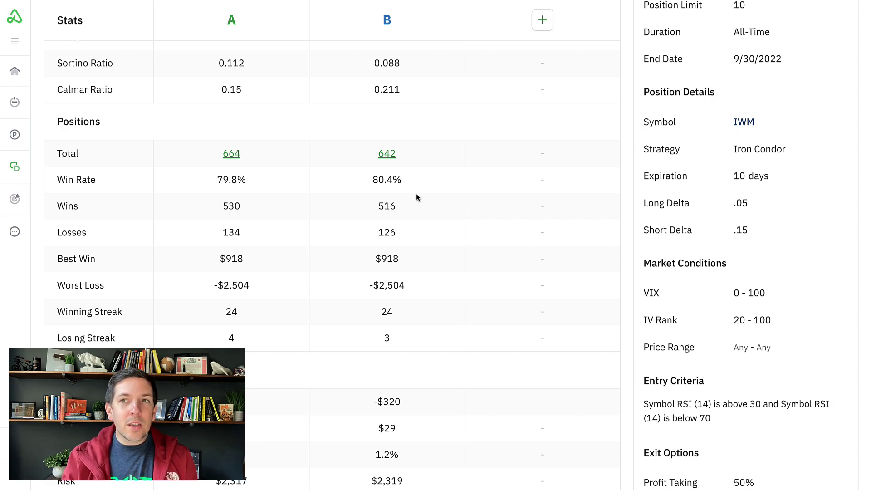
{"action": "scroll", "coordinate": [417, 197], "scroll_direction": "up", "scroll_amount": 4}
{"action": "scroll", "coordinate": [417, 198], "scroll_direction": "up", "scroll_amount": 3}
{"action": "scroll", "coordinate": [417, 197], "scroll_direction": "up", "scroll_amount": 3}
{"action": "scroll", "coordinate": [417, 197], "scroll_direction": "up", "scroll_amount": 2}
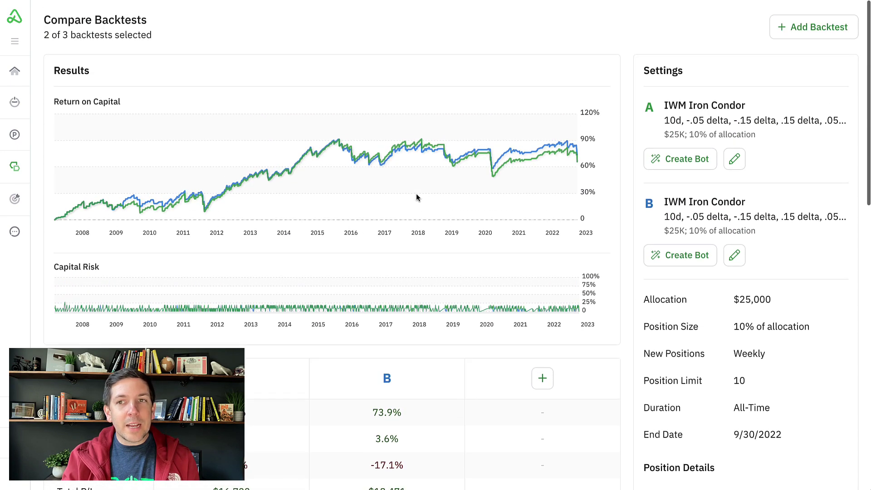
- Return to the My Backtests list from the Backtester sidebar icon
{"action": "left_click", "coordinate": [14, 169]}
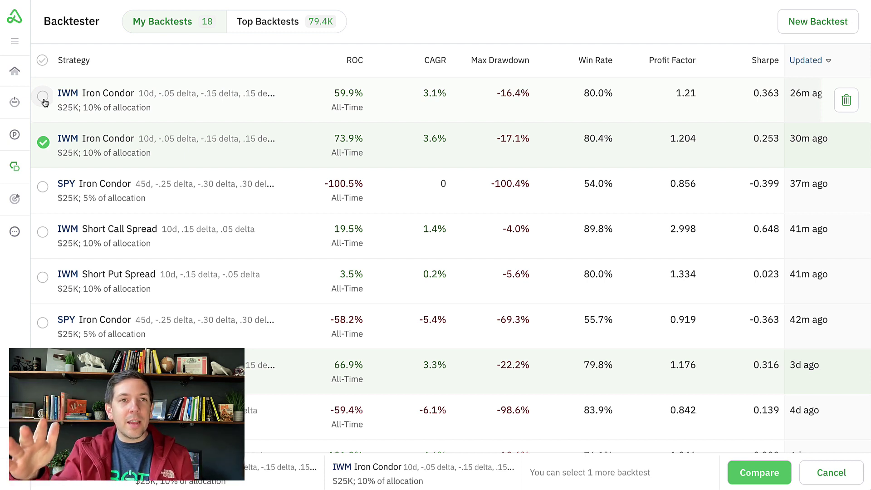
{"action": "mouse_move", "coordinate": [436, 100]}
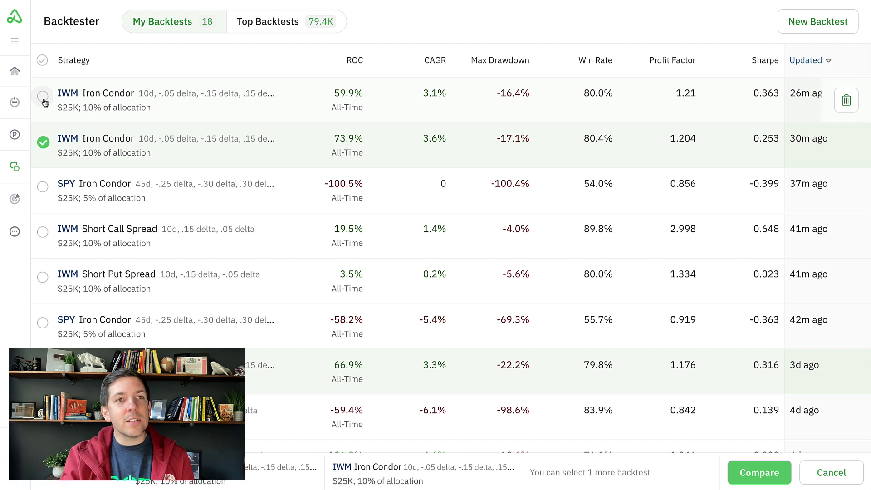
- Add the 59.9% IWM Iron Condor backtest as test C and expand its settings
{"action": "left_click", "coordinate": [42, 97]}
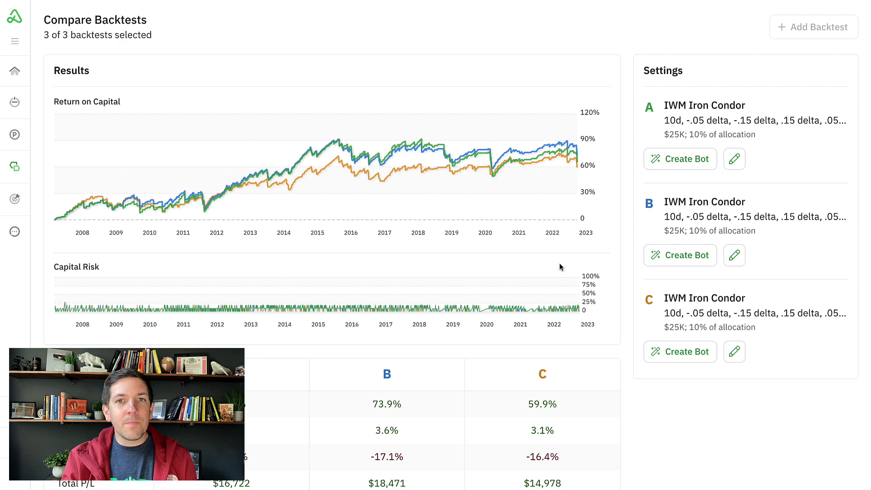
{"action": "scroll", "coordinate": [624, 206], "scroll_direction": "down", "scroll_amount": 1}
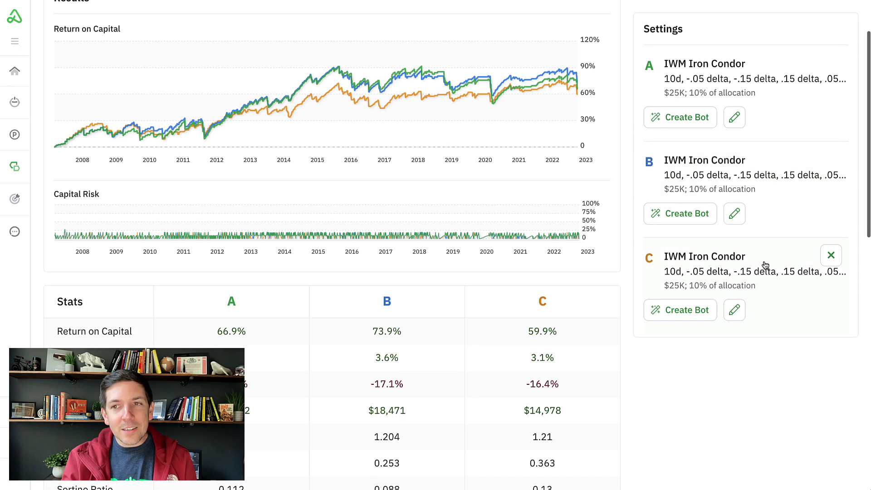
{"action": "left_click", "coordinate": [768, 272]}
{"action": "scroll", "coordinate": [768, 272], "scroll_direction": "down", "scroll_amount": 5}
{"action": "scroll", "coordinate": [765, 265], "scroll_direction": "down", "scroll_amount": 3}
{"action": "scroll", "coordinate": [765, 265], "scroll_direction": "down", "scroll_amount": 3}
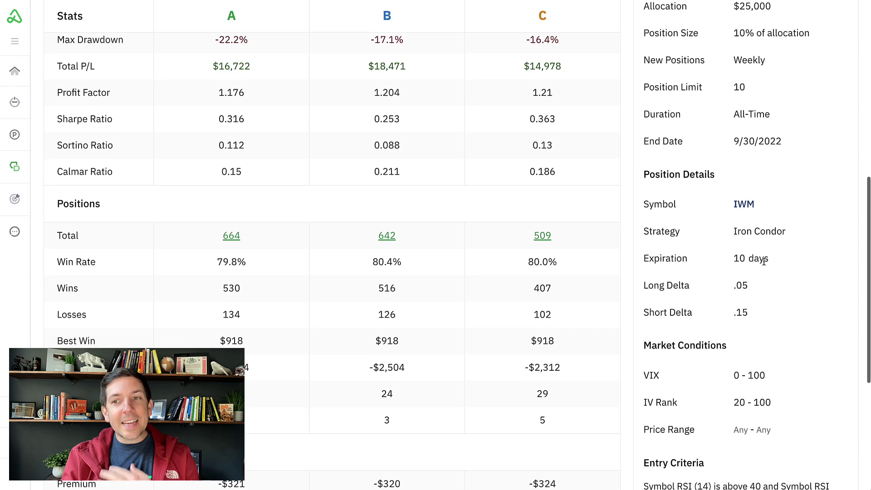
{"action": "scroll", "coordinate": [765, 265], "scroll_direction": "down", "scroll_amount": 3}
{"action": "scroll", "coordinate": [765, 265], "scroll_direction": "down", "scroll_amount": 3}
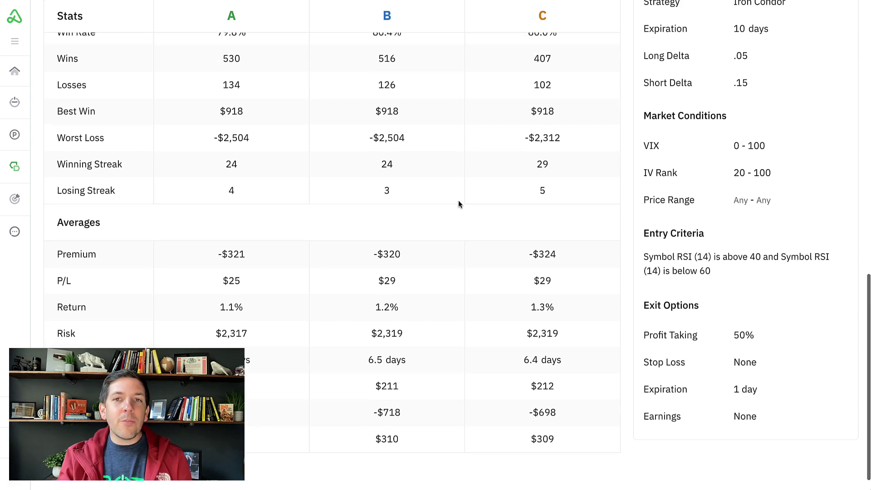
{"action": "scroll", "coordinate": [459, 200], "scroll_direction": "up", "scroll_amount": 5}
{"action": "scroll", "coordinate": [459, 200], "scroll_direction": "up", "scroll_amount": 2}
{"action": "scroll", "coordinate": [459, 200], "scroll_direction": "up", "scroll_amount": 3}
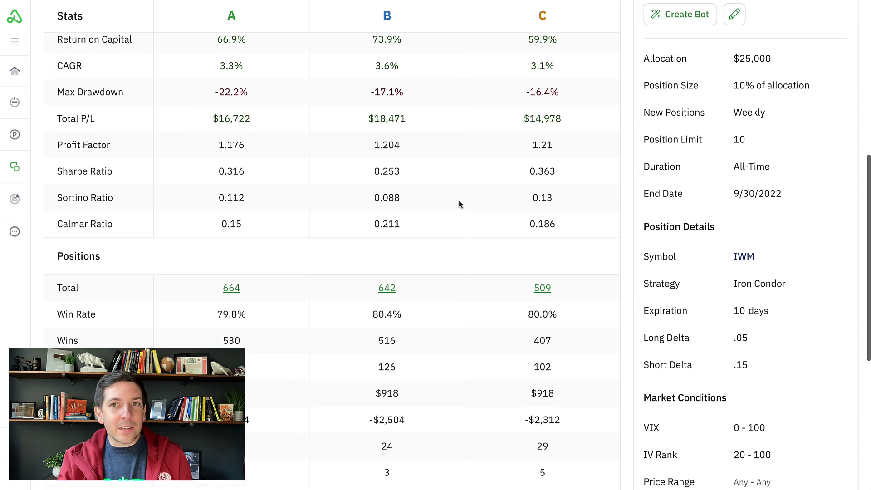
{"action": "scroll", "coordinate": [459, 200], "scroll_direction": "up", "scroll_amount": 3}
{"action": "scroll", "coordinate": [458, 200], "scroll_direction": "up", "scroll_amount": 3}
{"action": "scroll", "coordinate": [459, 200], "scroll_direction": "up", "scroll_amount": 2}
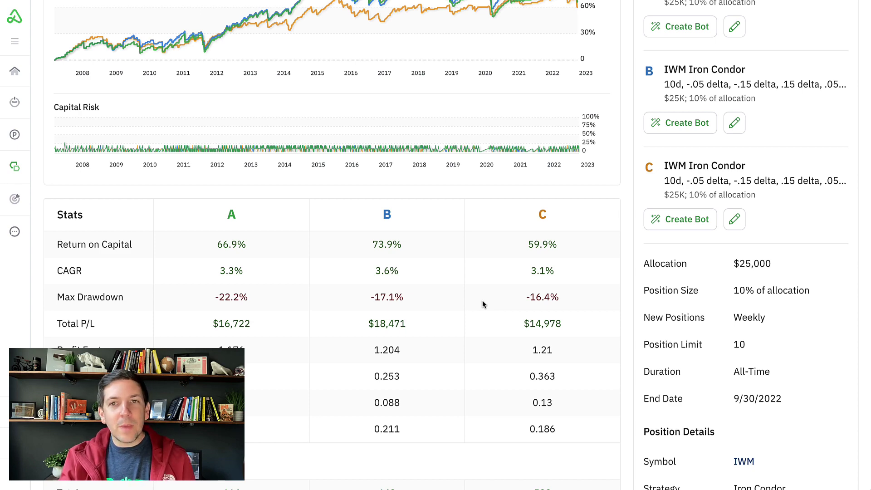
{"action": "scroll", "coordinate": [483, 300], "scroll_direction": "up", "scroll_amount": 2}
{"action": "scroll", "coordinate": [482, 301], "scroll_direction": "up", "scroll_amount": 3}
{"action": "scroll", "coordinate": [483, 299], "scroll_direction": "up", "scroll_amount": 2}
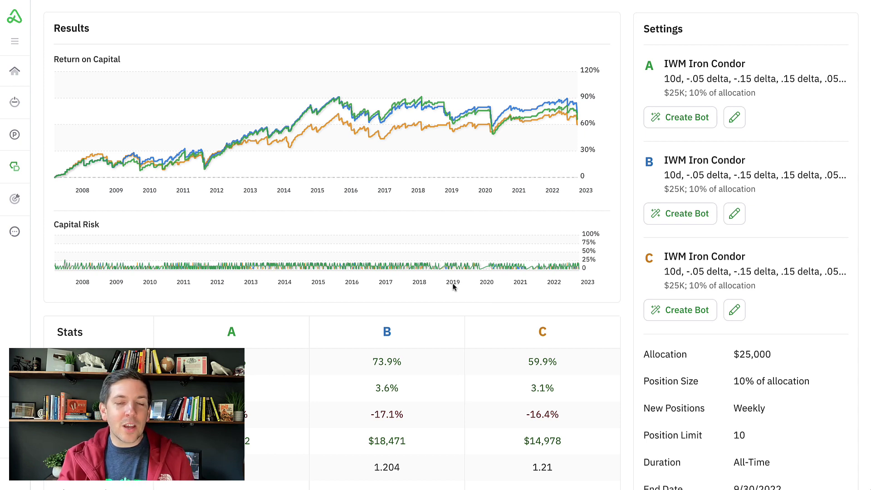
{"action": "mouse_move", "coordinate": [407, 129]}
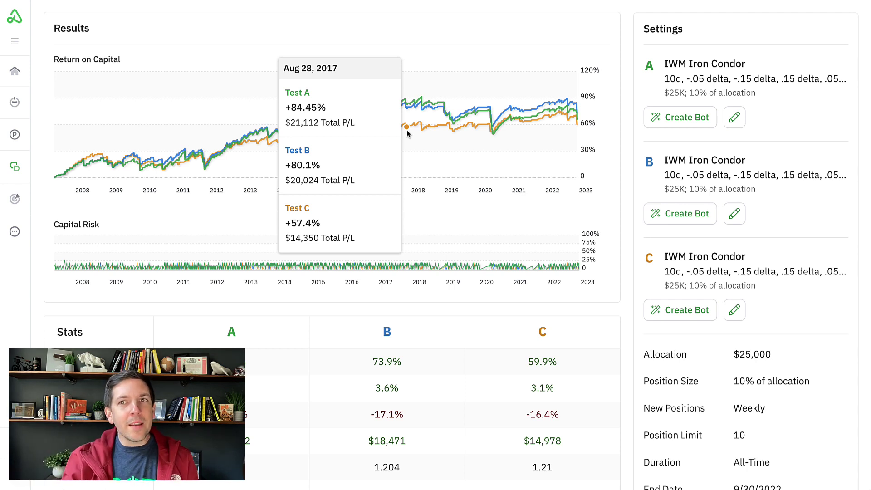
- Collapse backtest C's settings card, leaving only the A, B, C summaries
{"action": "left_click", "coordinate": [763, 291]}
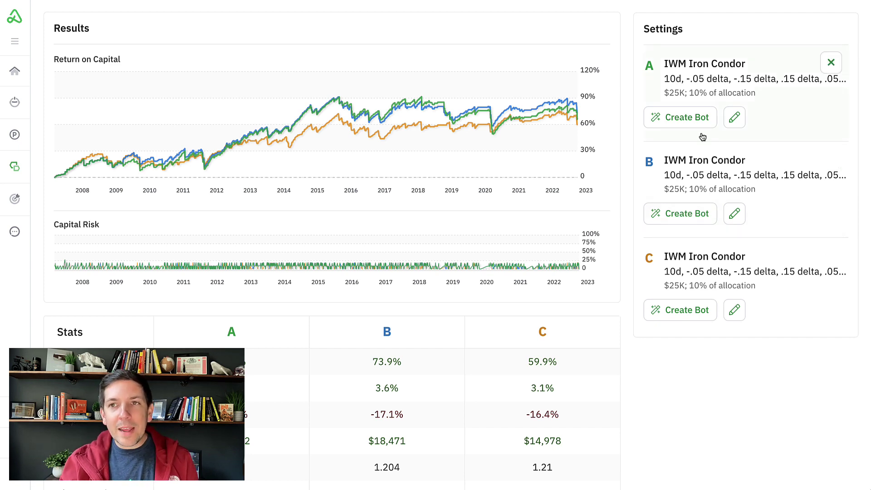
{"action": "mouse_move", "coordinate": [746, 85]}
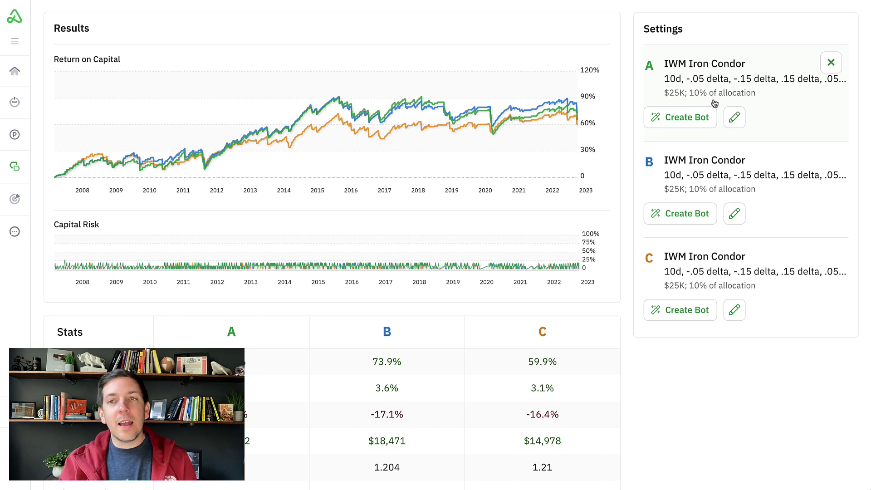
{"action": "scroll", "coordinate": [714, 104], "scroll_direction": "up", "scroll_amount": 1}
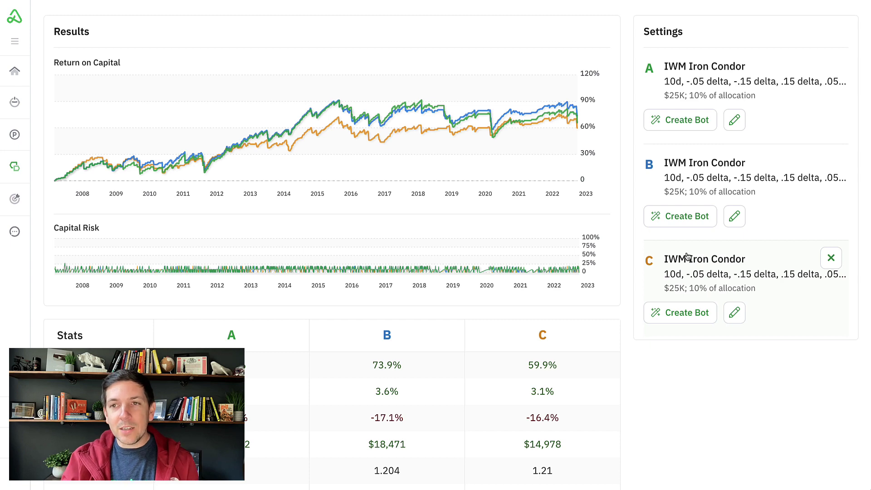
- Start a bot from backtest B on Paper Trading and open the entry criteria list
{"action": "left_click", "coordinate": [687, 216]}
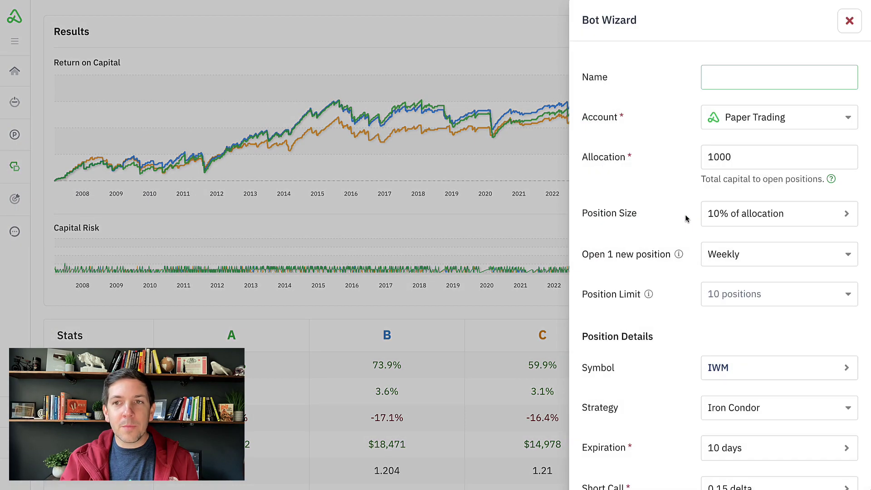
{"action": "left_click", "coordinate": [734, 117]}
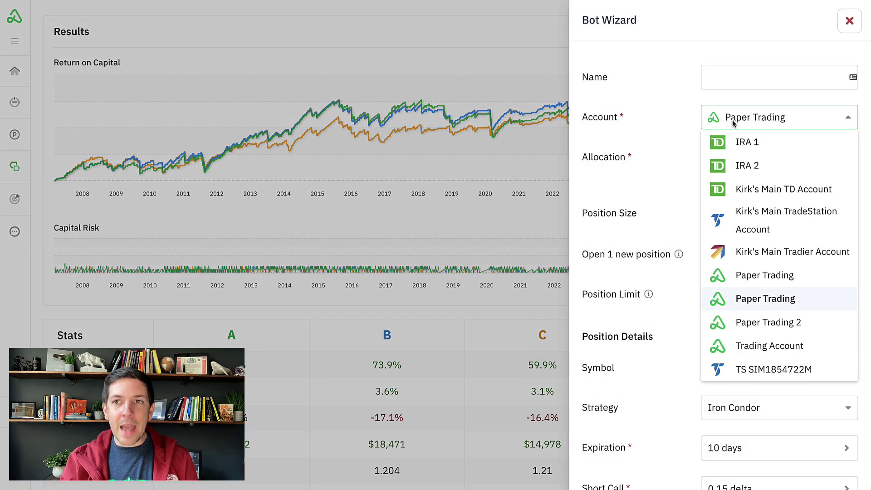
{"action": "left_click", "coordinate": [681, 177]}
{"action": "scroll", "coordinate": [683, 173], "scroll_direction": "down", "scroll_amount": 3}
{"action": "scroll", "coordinate": [683, 174], "scroll_direction": "down", "scroll_amount": 2}
{"action": "scroll", "coordinate": [682, 173], "scroll_direction": "down", "scroll_amount": 2}
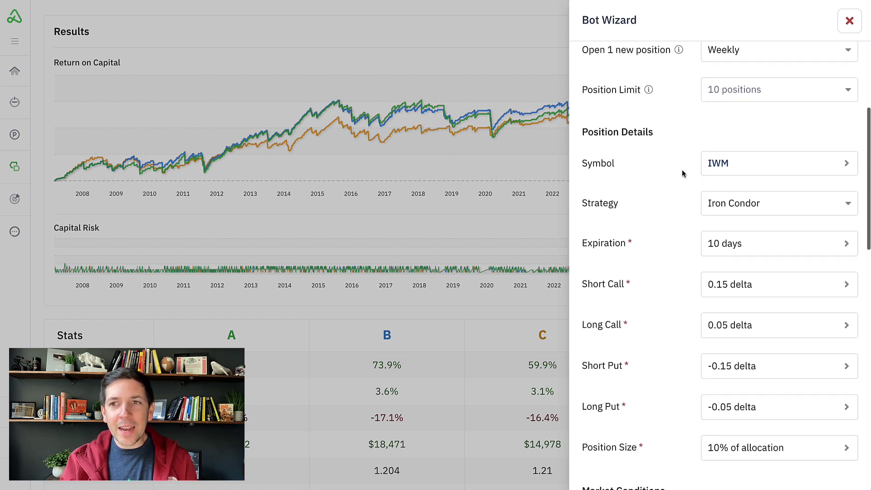
{"action": "scroll", "coordinate": [683, 174], "scroll_direction": "down", "scroll_amount": 1}
{"action": "scroll", "coordinate": [683, 174], "scroll_direction": "down", "scroll_amount": 1}
{"action": "scroll", "coordinate": [683, 173], "scroll_direction": "down", "scroll_amount": 1}
{"action": "scroll", "coordinate": [684, 172], "scroll_direction": "up", "scroll_amount": 1}
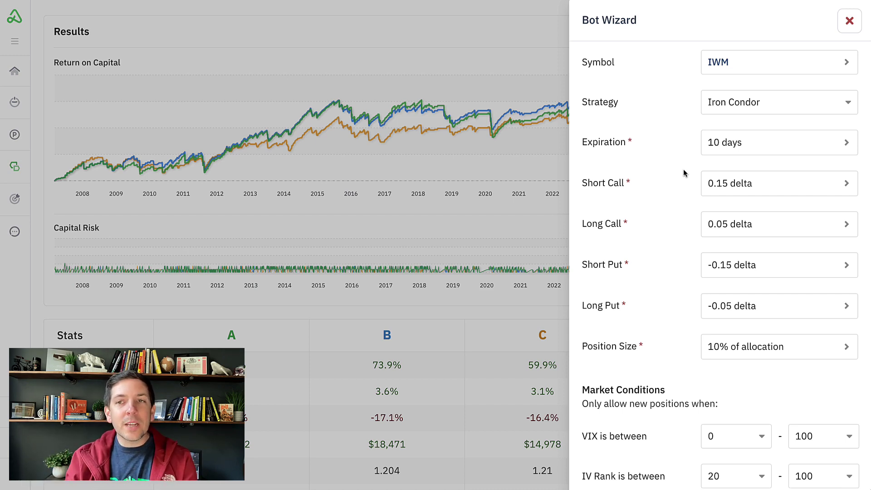
{"action": "scroll", "coordinate": [684, 173], "scroll_direction": "down", "scroll_amount": 3}
{"action": "scroll", "coordinate": [684, 173], "scroll_direction": "down", "scroll_amount": 3}
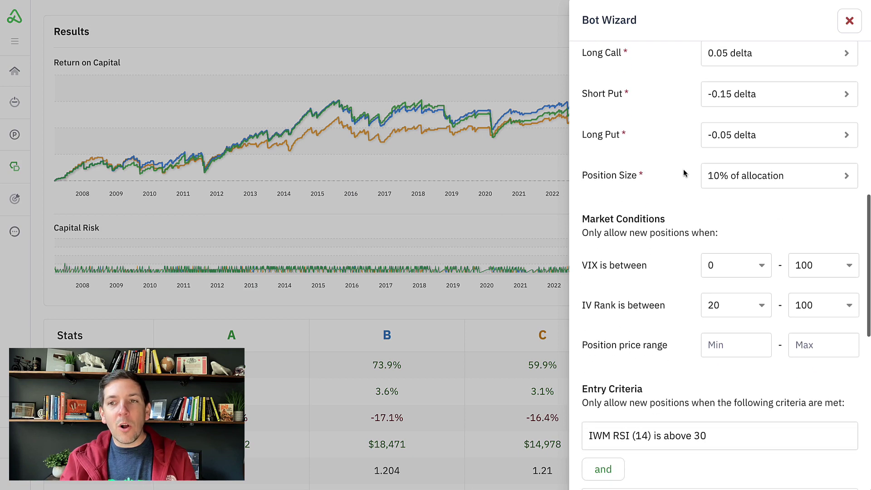
{"action": "scroll", "coordinate": [684, 173], "scroll_direction": "down", "scroll_amount": 3}
{"action": "scroll", "coordinate": [684, 173], "scroll_direction": "down", "scroll_amount": 2}
{"action": "scroll", "coordinate": [684, 173], "scroll_direction": "down", "scroll_amount": 2}
{"action": "scroll", "coordinate": [684, 173], "scroll_direction": "down", "scroll_amount": 2}
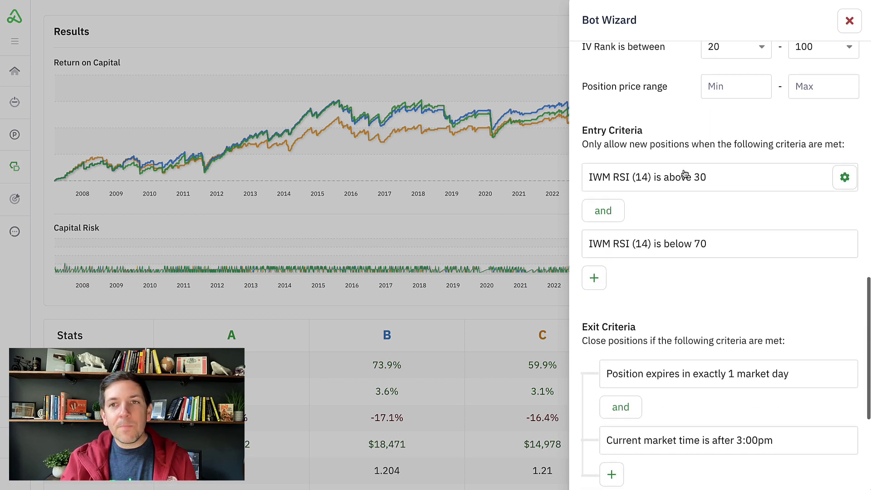
{"action": "scroll", "coordinate": [684, 173], "scroll_direction": "down", "scroll_amount": 2}
{"action": "left_click", "coordinate": [594, 214]}
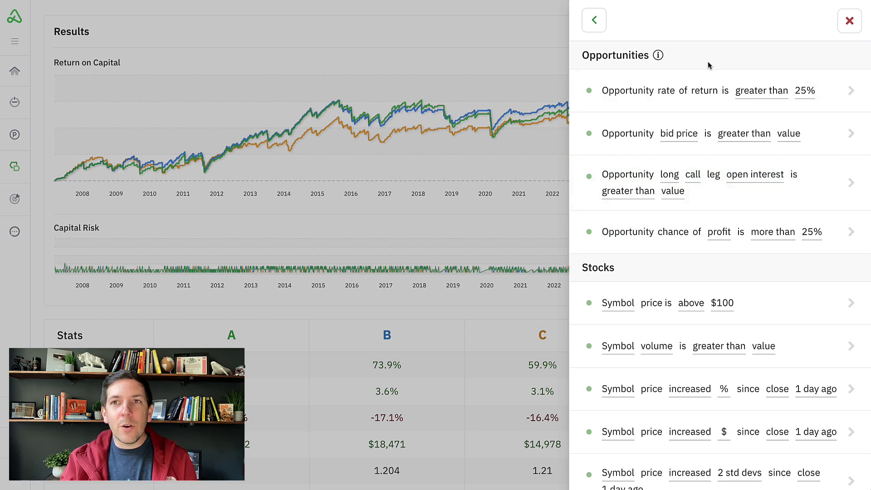
{"action": "scroll", "coordinate": [712, 65], "scroll_direction": "down", "scroll_amount": 2}
{"action": "scroll", "coordinate": [711, 66], "scroll_direction": "down", "scroll_amount": 3}
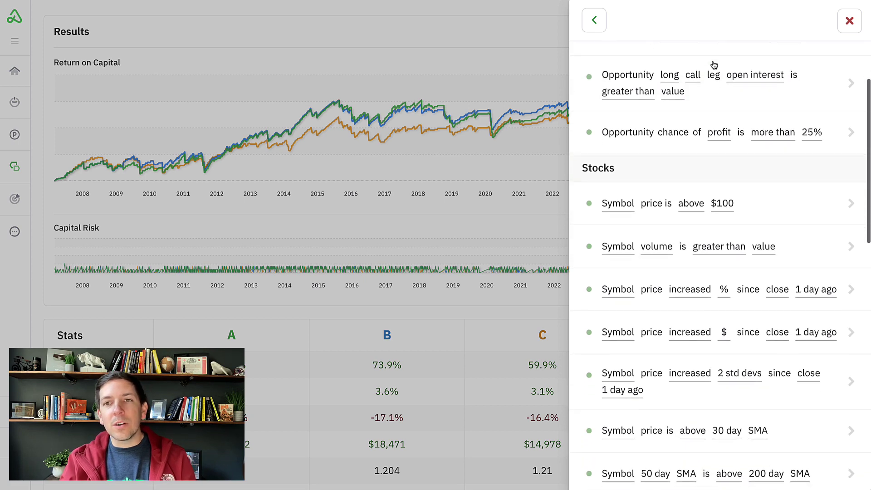
{"action": "scroll", "coordinate": [711, 66], "scroll_direction": "down", "scroll_amount": 3}
{"action": "scroll", "coordinate": [714, 66], "scroll_direction": "down", "scroll_amount": 3}
{"action": "scroll", "coordinate": [714, 65], "scroll_direction": "down", "scroll_amount": 3}
{"action": "scroll", "coordinate": [714, 66], "scroll_direction": "down", "scroll_amount": 1}
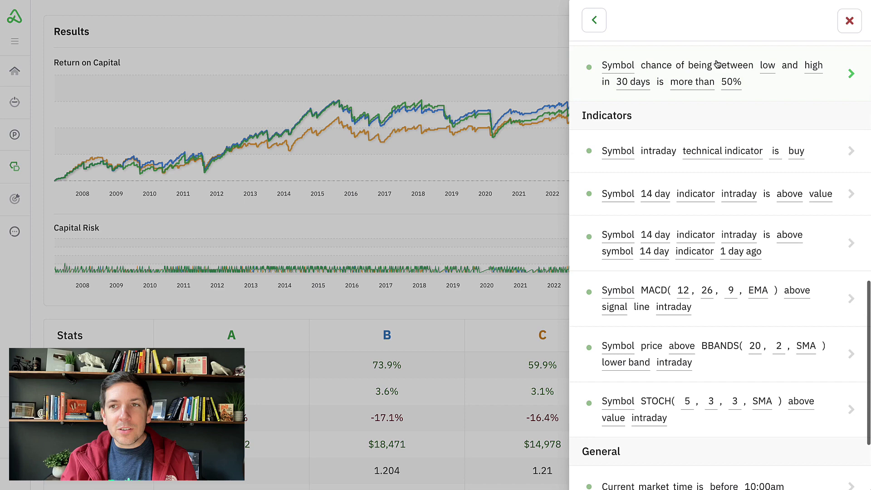
{"action": "scroll", "coordinate": [714, 65], "scroll_direction": "down", "scroll_amount": 2}
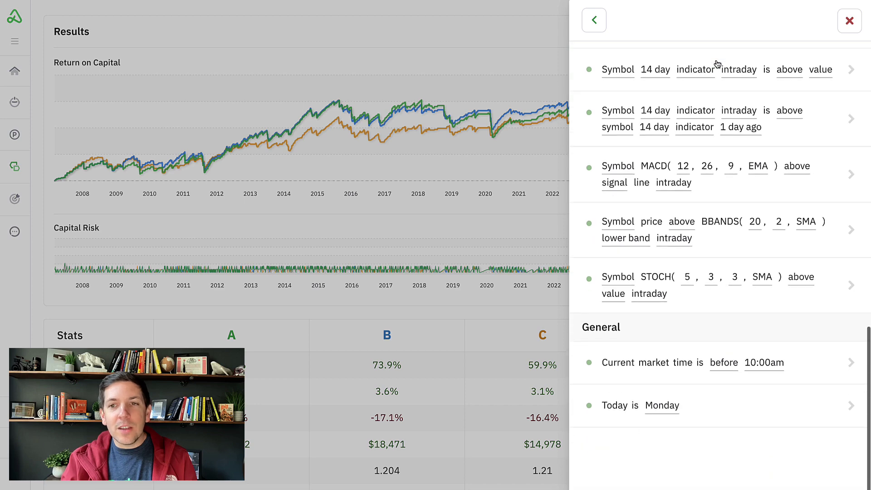
- Close the wizard without saving and restart bot creation from backtest B
{"action": "left_click", "coordinate": [848, 24]}
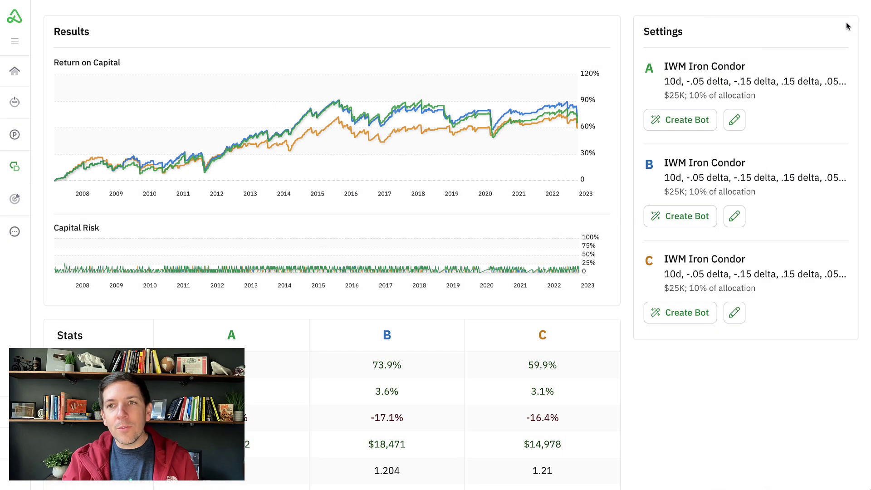
{"action": "left_click", "coordinate": [695, 222]}
{"action": "scroll", "coordinate": [672, 157], "scroll_direction": "down", "scroll_amount": 3}
{"action": "scroll", "coordinate": [672, 157], "scroll_direction": "down", "scroll_amount": 2}
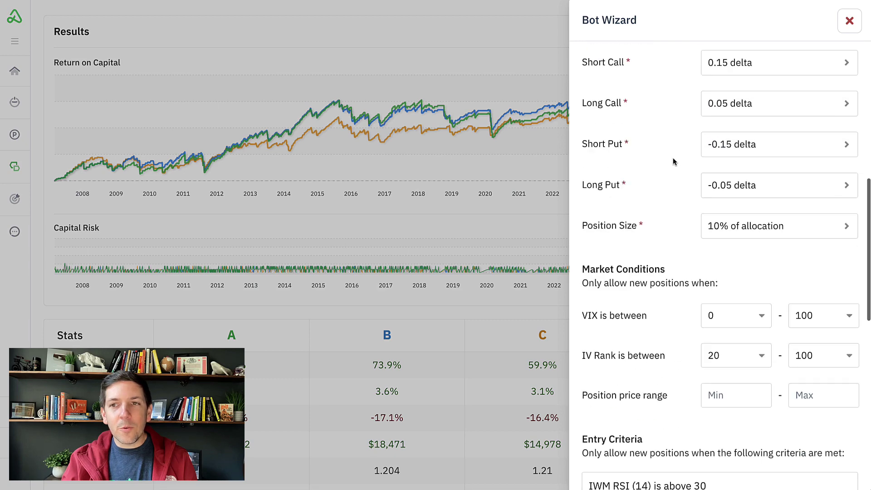
{"action": "scroll", "coordinate": [673, 157], "scroll_direction": "down", "scroll_amount": 4}
{"action": "scroll", "coordinate": [673, 157], "scroll_direction": "down", "scroll_amount": 3}
{"action": "scroll", "coordinate": [673, 158], "scroll_direction": "down", "scroll_amount": 2}
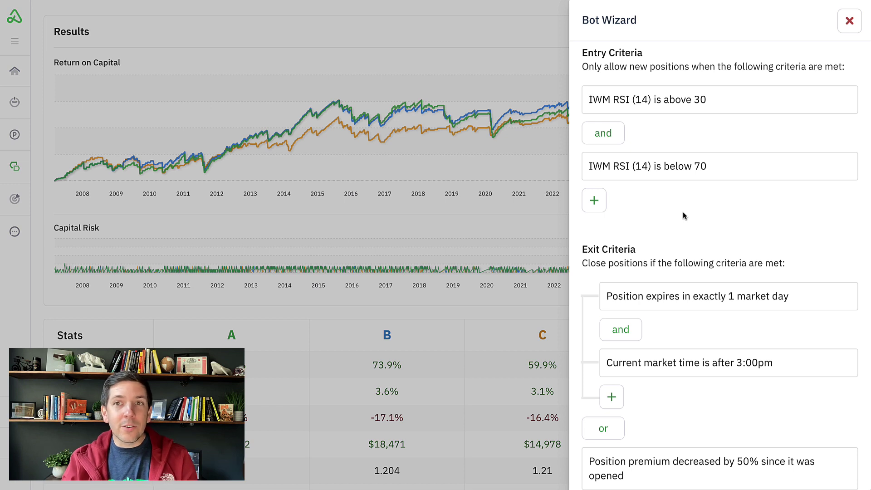
{"action": "scroll", "coordinate": [683, 216], "scroll_direction": "down", "scroll_amount": 2}
{"action": "scroll", "coordinate": [684, 216], "scroll_direction": "down", "scroll_amount": 2}
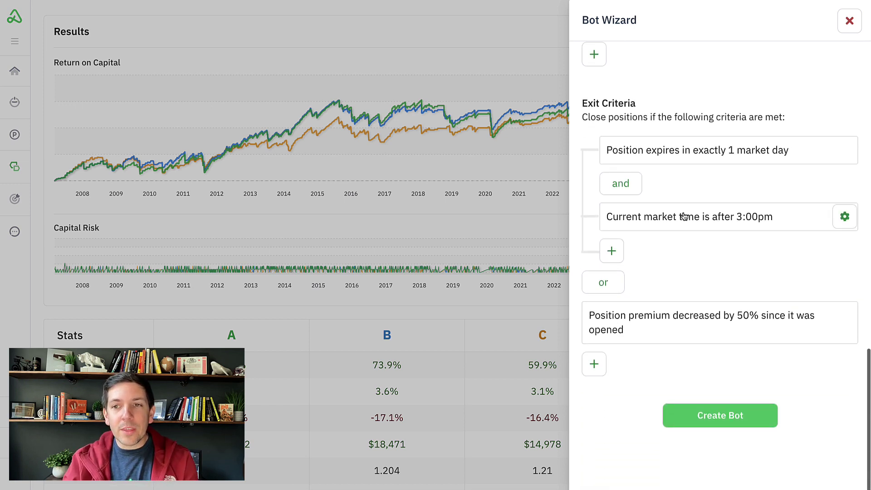
{"action": "scroll", "coordinate": [684, 216], "scroll_direction": "down", "scroll_amount": 2}
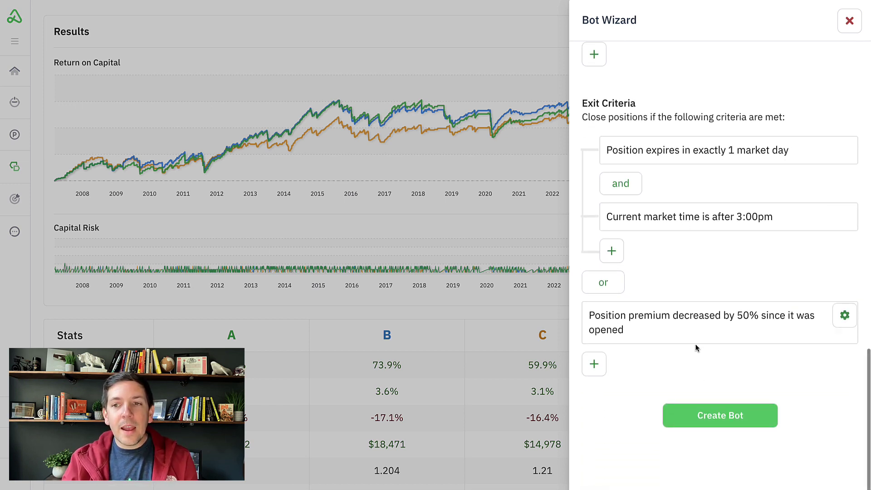
- Create Bot 1 from backtest B and inspect its Entry Scanner and Exit Monitor automations
{"action": "left_click", "coordinate": [723, 417]}
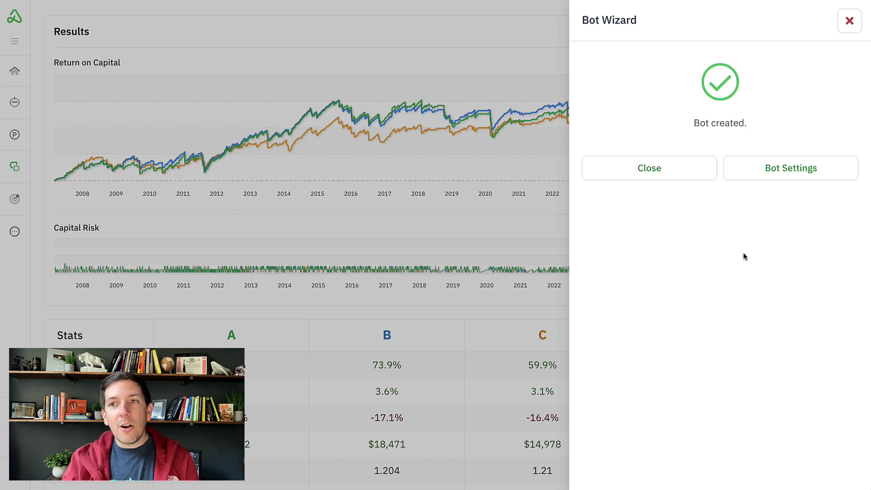
{"action": "left_click", "coordinate": [757, 178]}
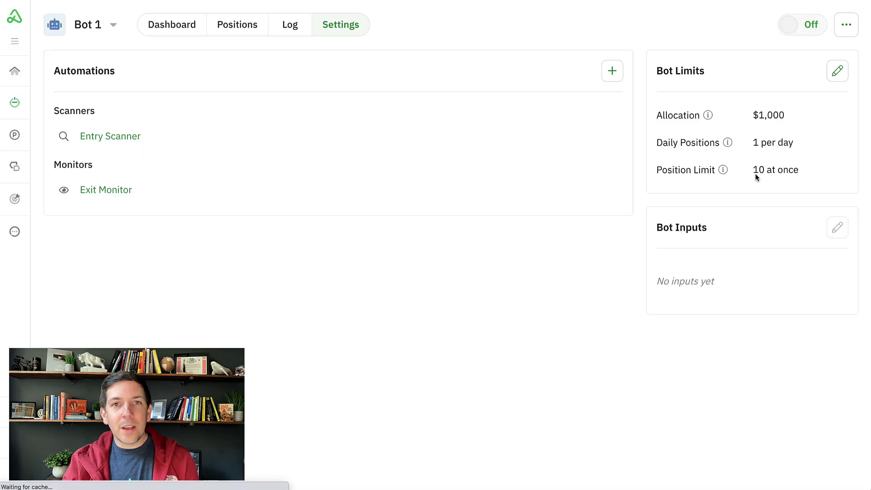
{"action": "left_click", "coordinate": [287, 135]}
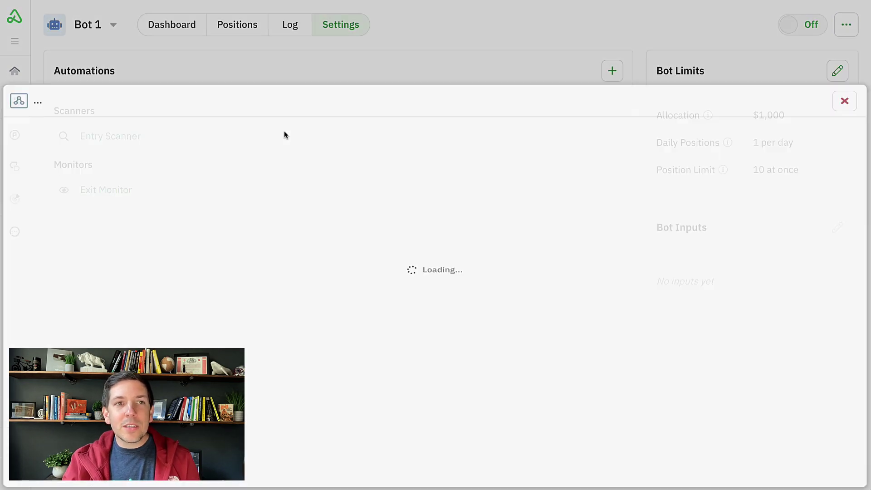
{"action": "left_click", "coordinate": [140, 80]}
{"action": "mouse_move", "coordinate": [435, 121]}
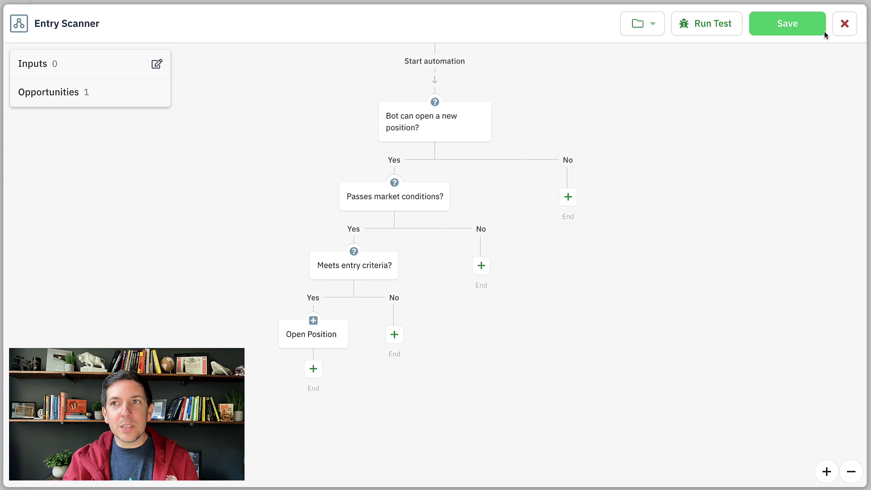
{"action": "left_click", "coordinate": [846, 25]}
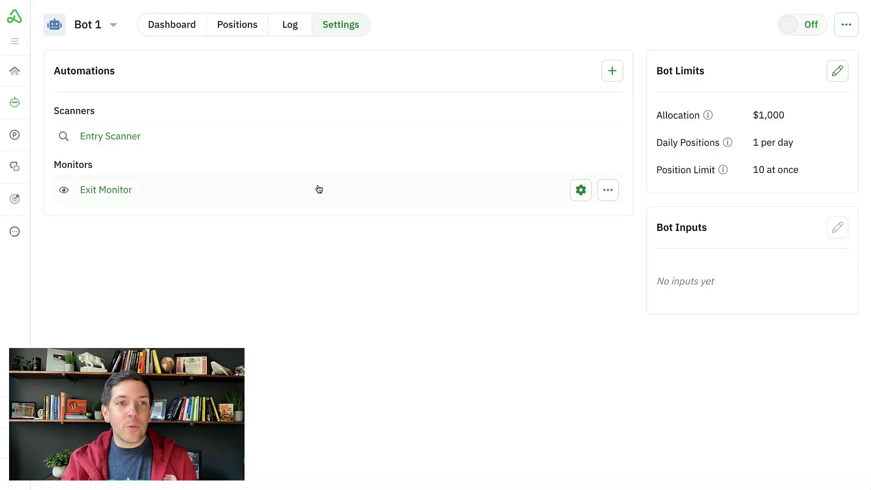
{"action": "left_click", "coordinate": [318, 190]}
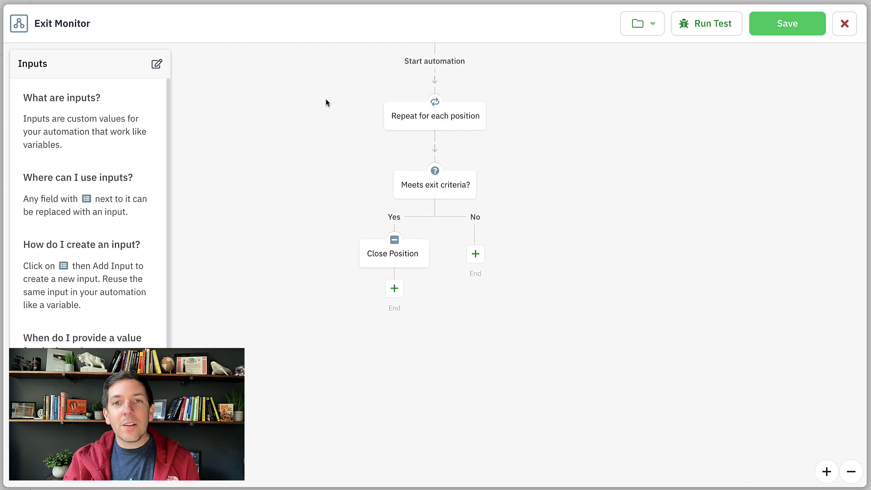
{"action": "left_click", "coordinate": [845, 24]}
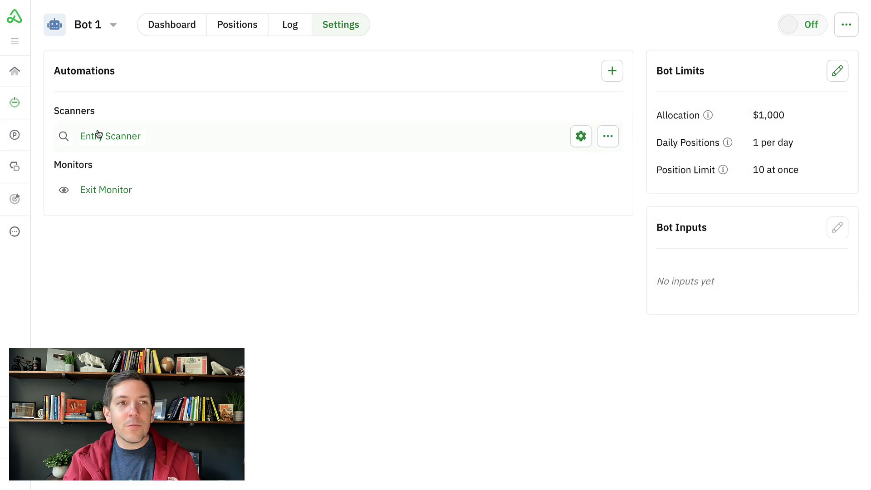
- Go back to the backtest list and uncheck both IWM Iron Condor selections
{"action": "left_click", "coordinate": [14, 166]}
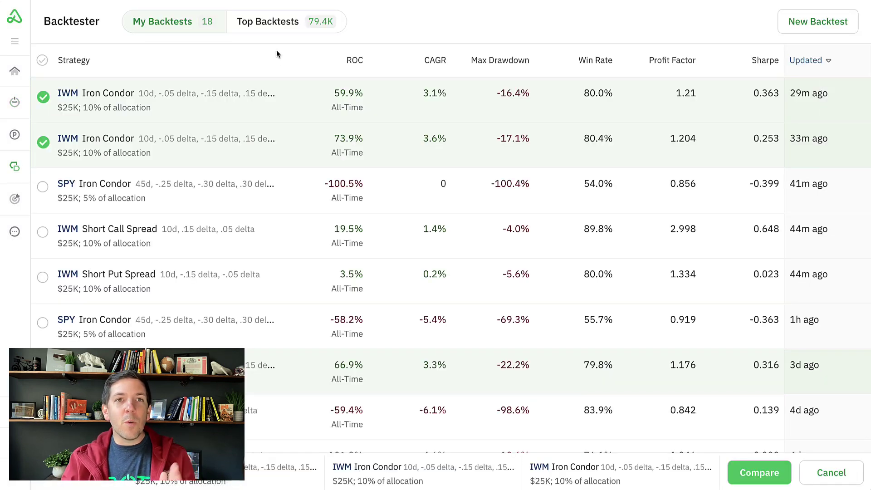
{"action": "left_click", "coordinate": [831, 472]}
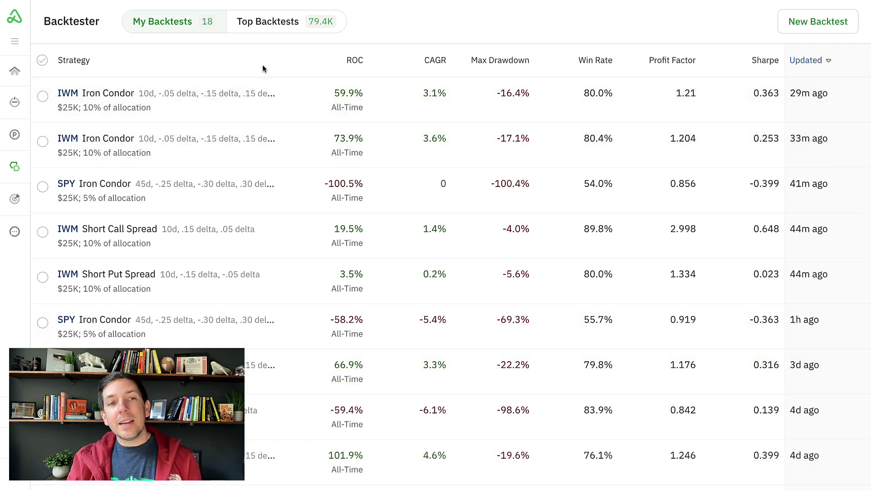
{"action": "mouse_move", "coordinate": [291, 281]}
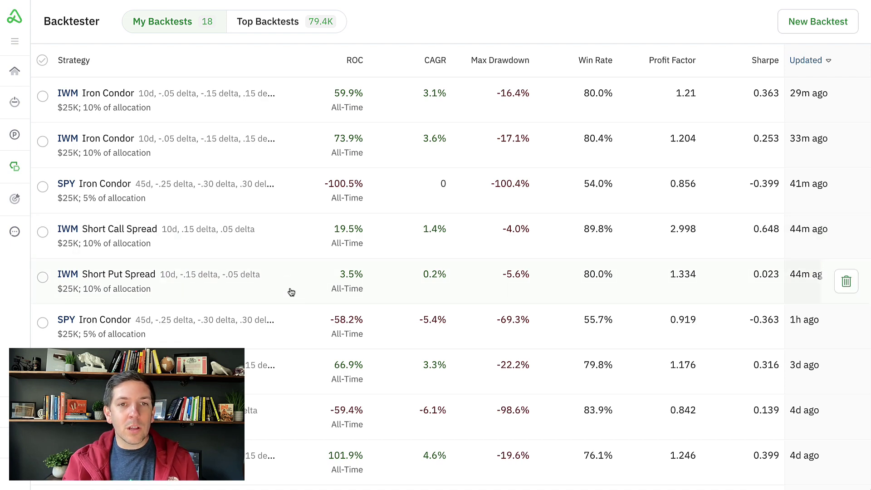
- Open the IWM Short Call Spread backtest results
{"action": "left_click", "coordinate": [293, 240]}
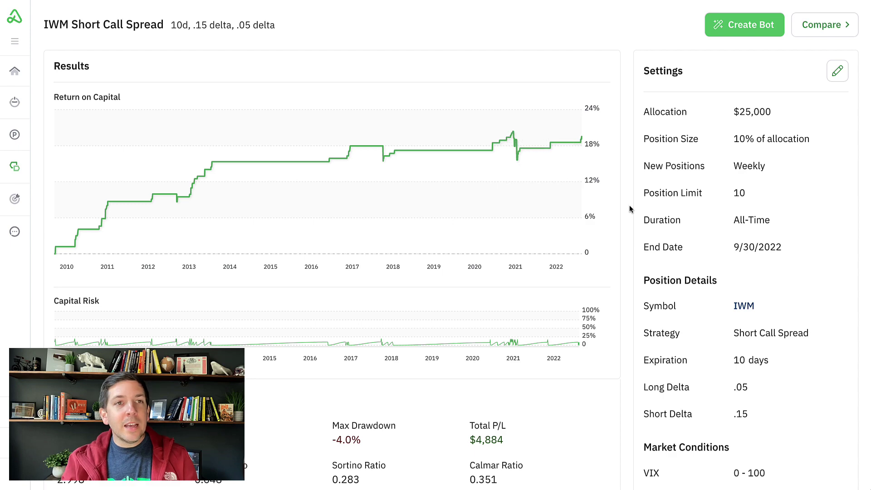
{"action": "scroll", "coordinate": [630, 205], "scroll_direction": "down", "scroll_amount": 4}
{"action": "scroll", "coordinate": [630, 205], "scroll_direction": "down", "scroll_amount": 4}
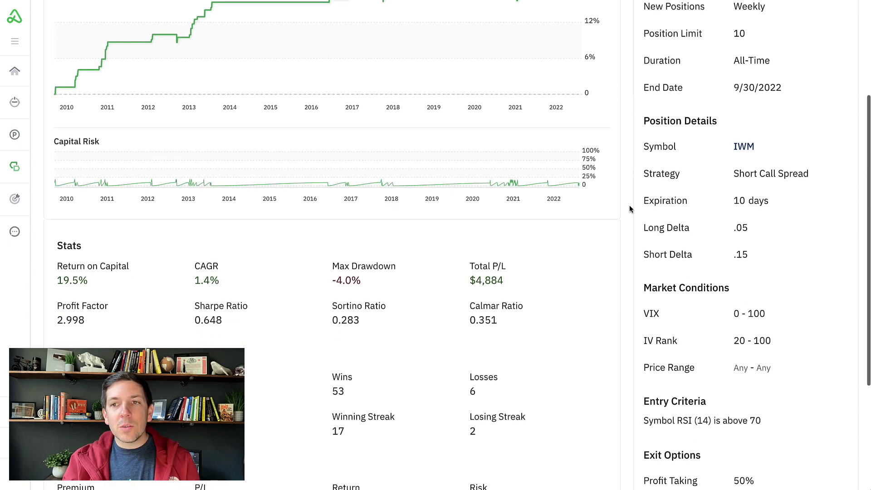
{"action": "scroll", "coordinate": [630, 205], "scroll_direction": "down", "scroll_amount": 2}
{"action": "scroll", "coordinate": [630, 205], "scroll_direction": "down", "scroll_amount": 1}
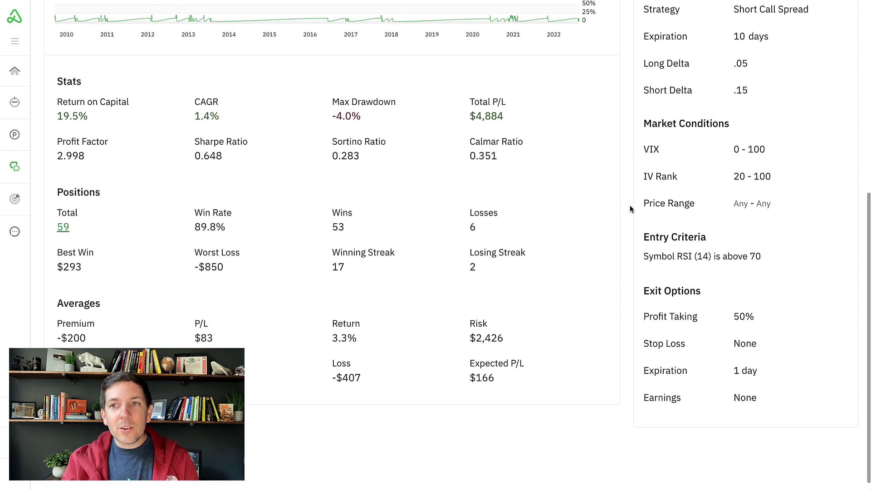
{"action": "scroll", "coordinate": [630, 205], "scroll_direction": "up", "scroll_amount": 1}
{"action": "left_click_drag", "start_coordinate": [644, 267], "coordinate": [780, 267]}
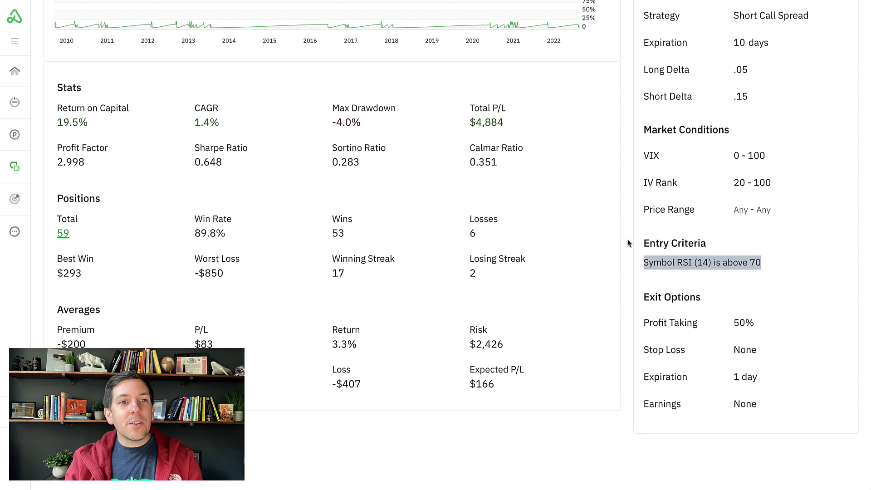
{"action": "scroll", "coordinate": [115, 229], "scroll_direction": "down", "scroll_amount": 1}
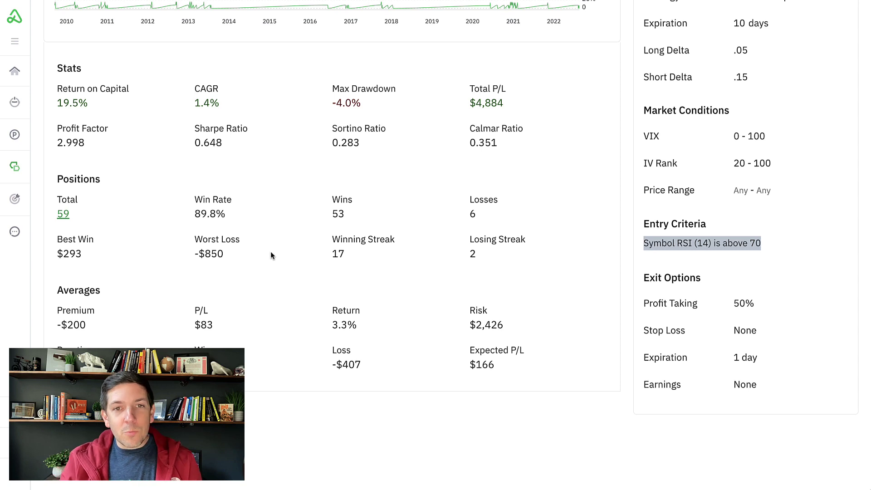
{"action": "scroll", "coordinate": [294, 250], "scroll_direction": "up", "scroll_amount": 3}
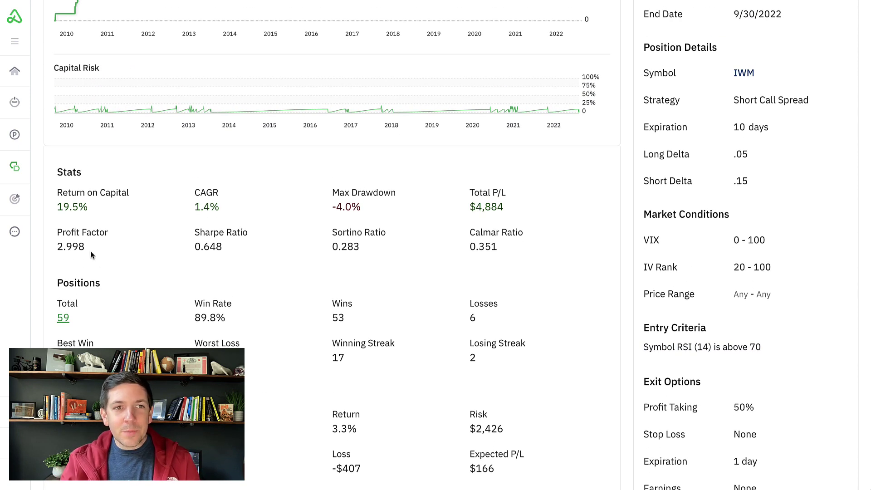
{"action": "left_click_drag", "start_coordinate": [90, 247], "coordinate": [55, 245]}
{"action": "scroll", "coordinate": [122, 252], "scroll_direction": "up", "scroll_amount": 3}
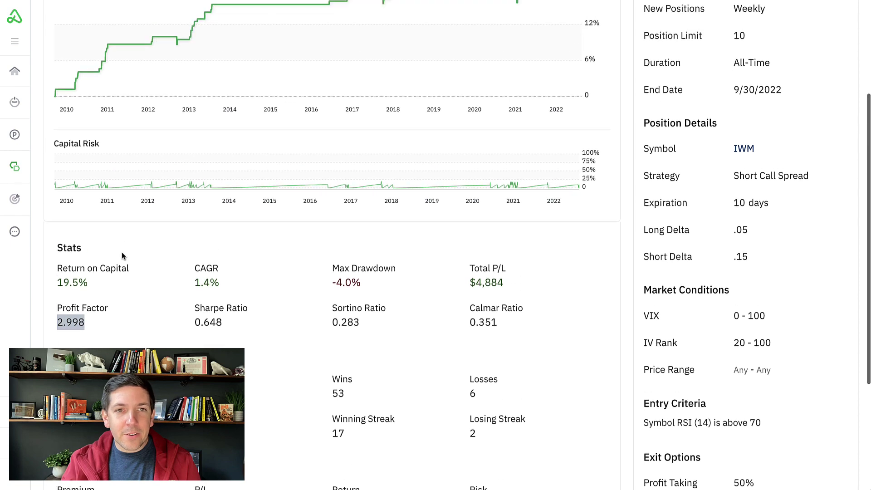
{"action": "scroll", "coordinate": [121, 252], "scroll_direction": "up", "scroll_amount": 3}
{"action": "scroll", "coordinate": [122, 252], "scroll_direction": "up", "scroll_amount": 2}
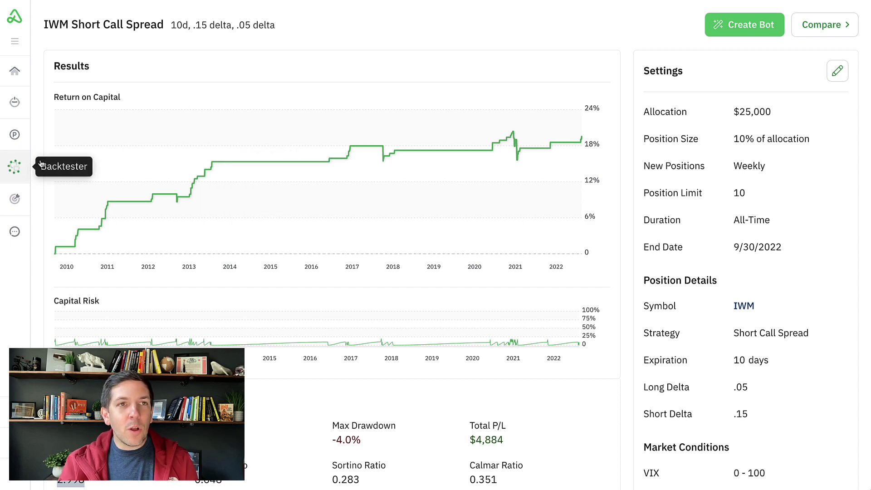
- Open the IWM Short Put Spread backtest and check its RSI-below-30 entry rule
{"action": "left_click", "coordinate": [15, 166]}
{"action": "scroll", "coordinate": [257, 125], "scroll_direction": "down", "scroll_amount": 1}
{"action": "scroll", "coordinate": [259, 127], "scroll_direction": "down", "scroll_amount": 1}
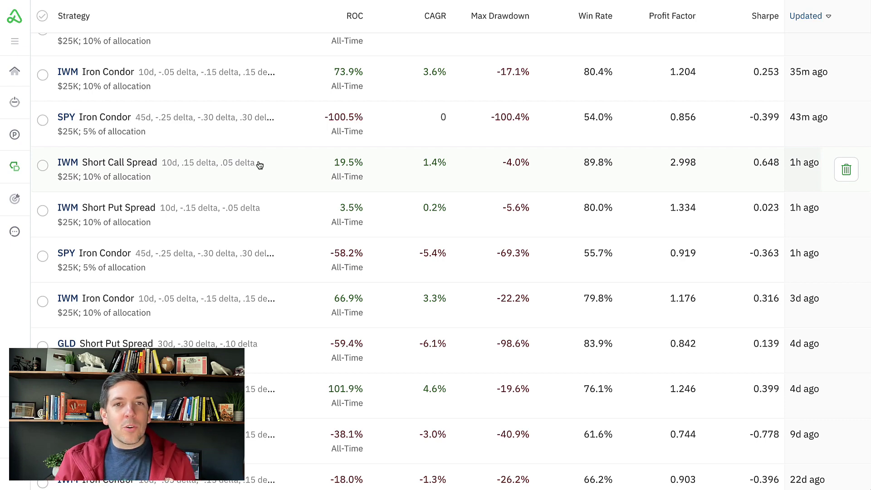
{"action": "left_click", "coordinate": [265, 217]}
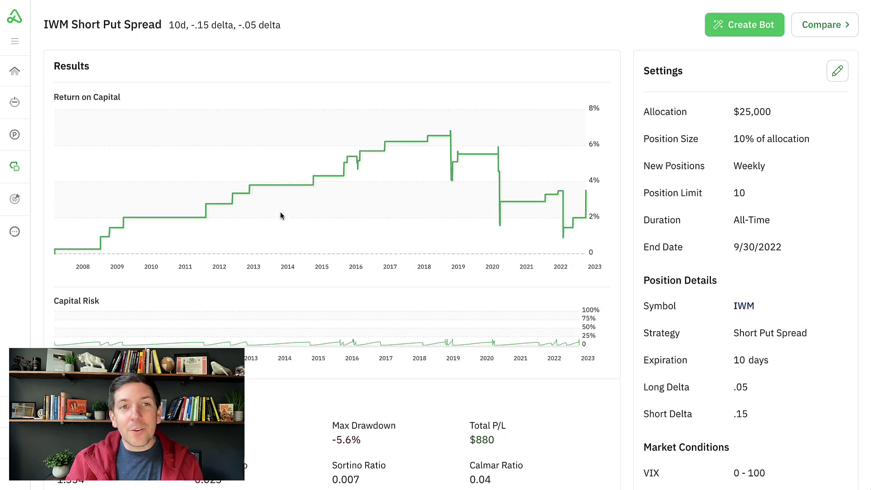
{"action": "scroll", "coordinate": [286, 211], "scroll_direction": "down", "scroll_amount": 3}
{"action": "scroll", "coordinate": [286, 211], "scroll_direction": "down", "scroll_amount": 2}
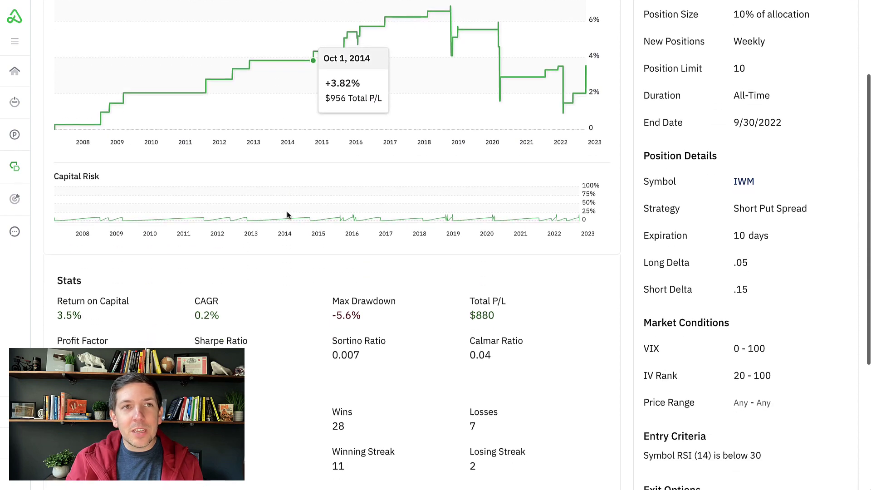
{"action": "scroll", "coordinate": [287, 211], "scroll_direction": "down", "scroll_amount": 3}
{"action": "scroll", "coordinate": [287, 211], "scroll_direction": "down", "scroll_amount": 3}
{"action": "scroll", "coordinate": [504, 221], "scroll_direction": "down", "scroll_amount": 2}
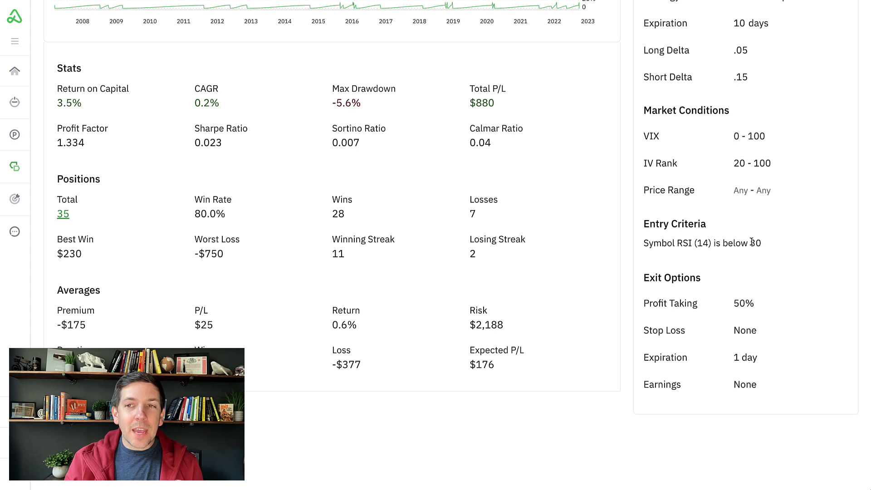
{"action": "left_click_drag", "start_coordinate": [642, 243], "coordinate": [773, 246]}
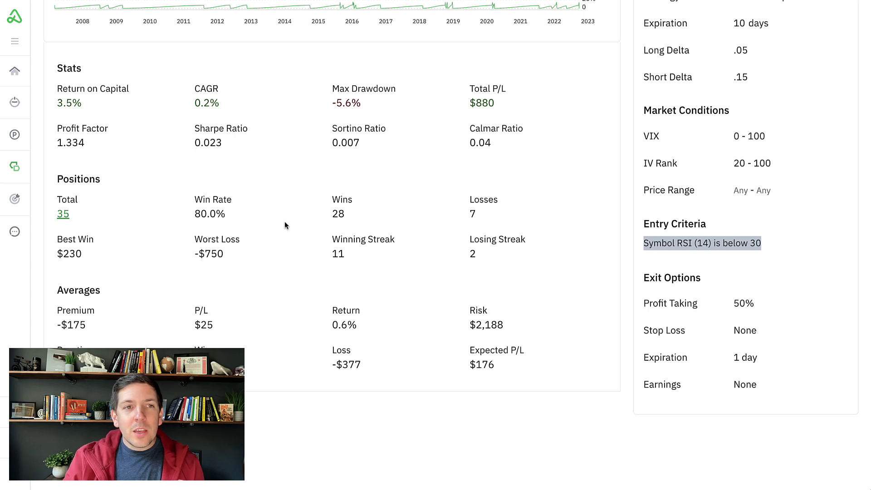
{"action": "scroll", "coordinate": [112, 219], "scroll_direction": "up", "scroll_amount": 2}
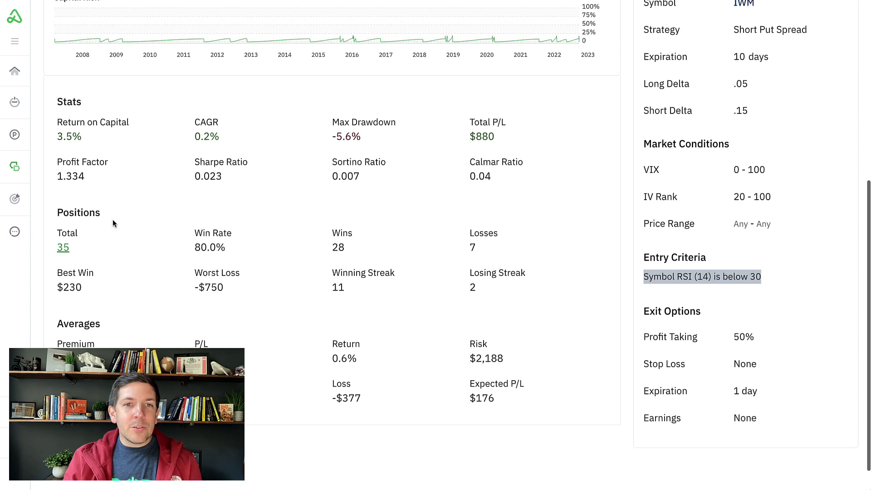
{"action": "scroll", "coordinate": [112, 220], "scroll_direction": "up", "scroll_amount": 2}
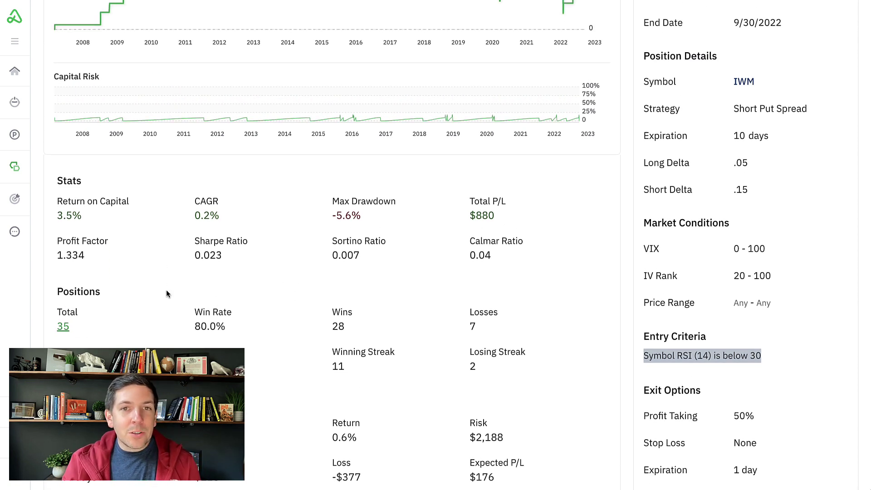
- Review its stats: 80.0% win rate, -5.6% max drawdown, and 1.334 profit factor
{"action": "left_click_drag", "start_coordinate": [194, 327], "coordinate": [235, 331]}
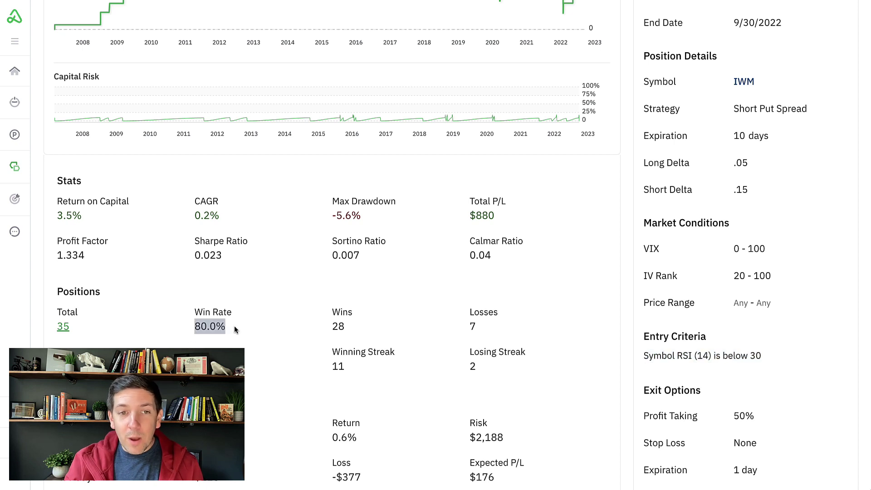
{"action": "left_click", "coordinate": [336, 216]}
{"action": "left_click_drag", "start_coordinate": [334, 216], "coordinate": [358, 215]}
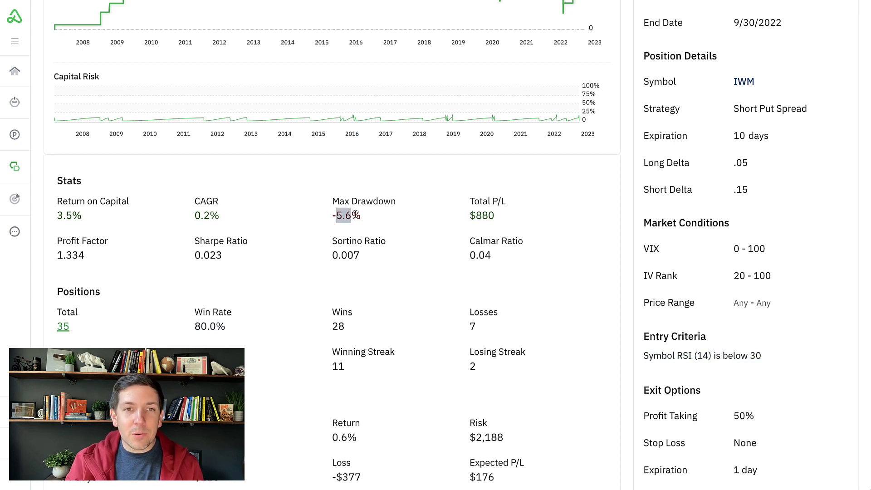
{"action": "left_click", "coordinate": [294, 226]}
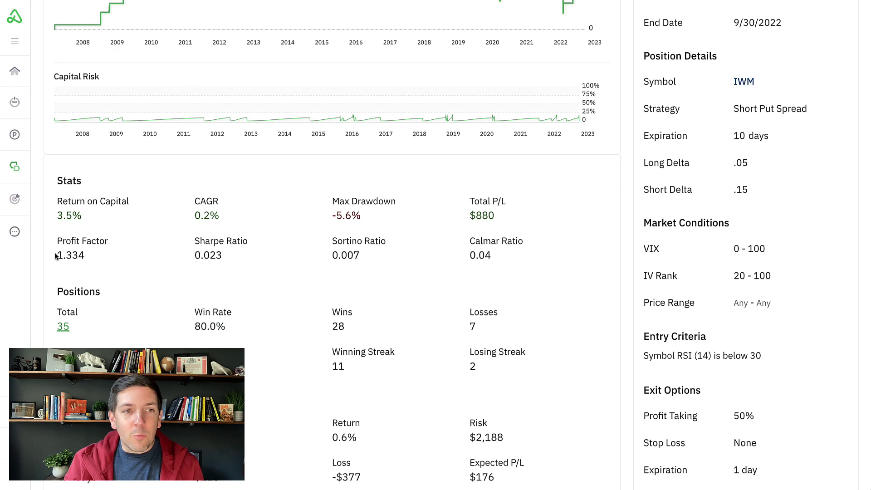
{"action": "left_click_drag", "start_coordinate": [56, 255], "coordinate": [95, 256]}
{"action": "left_click", "coordinate": [123, 259]}
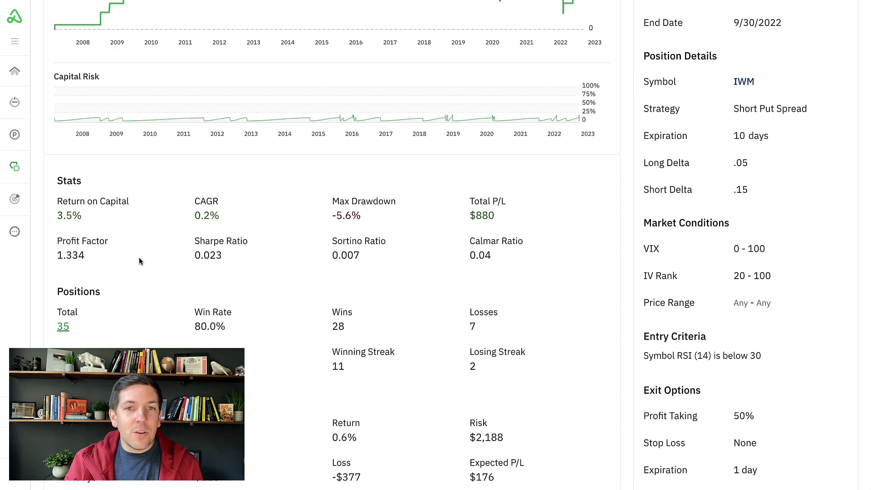
{"action": "scroll", "coordinate": [139, 257], "scroll_direction": "up", "scroll_amount": 5}
{"action": "scroll", "coordinate": [139, 257], "scroll_direction": "up", "scroll_amount": 3}
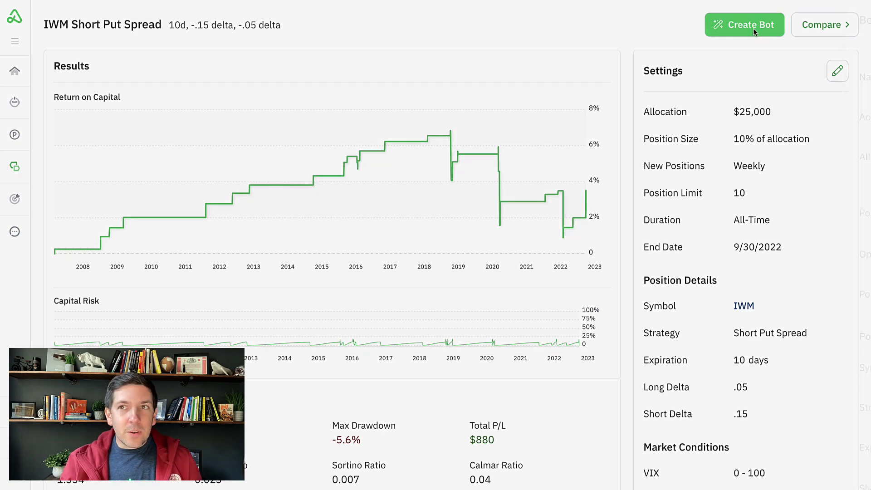
{"action": "left_click", "coordinate": [745, 25]}
{"action": "left_click", "coordinate": [685, 82]}
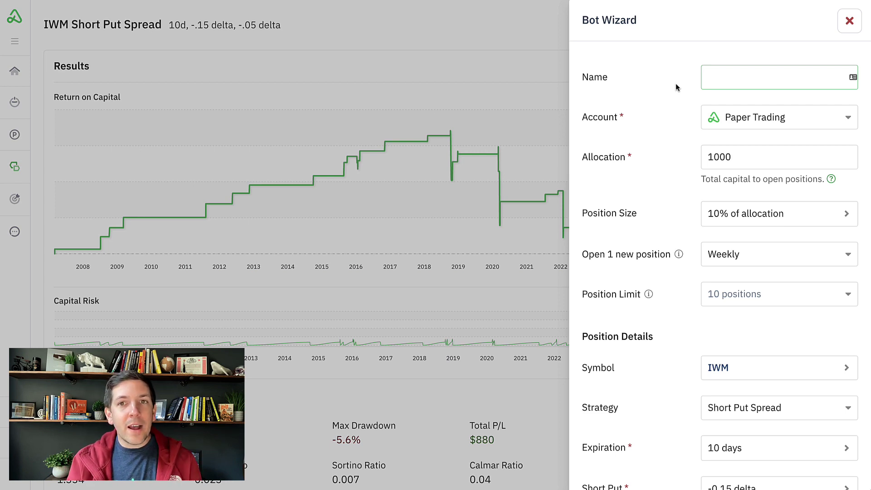
{"action": "scroll", "coordinate": [676, 91], "scroll_direction": "down", "scroll_amount": 1}
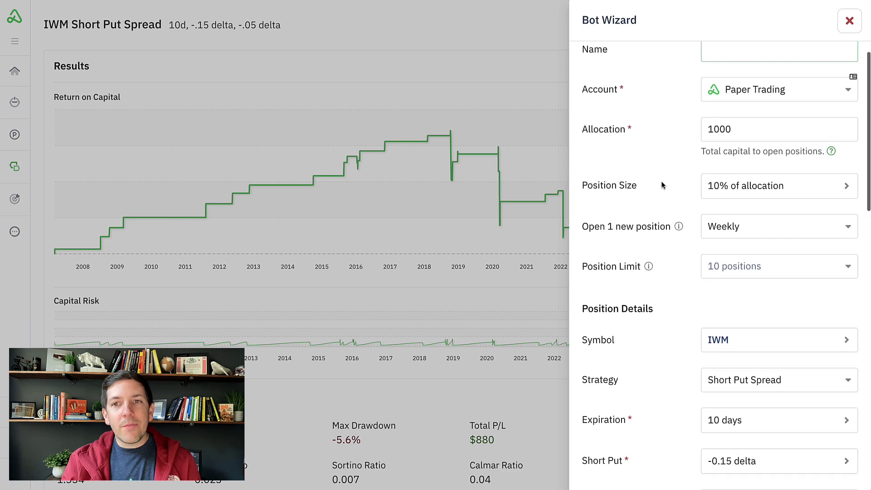
{"action": "scroll", "coordinate": [683, 139], "scroll_direction": "down", "scroll_amount": 2}
{"action": "scroll", "coordinate": [686, 141], "scroll_direction": "down", "scroll_amount": 3}
{"action": "scroll", "coordinate": [686, 142], "scroll_direction": "down", "scroll_amount": 3}
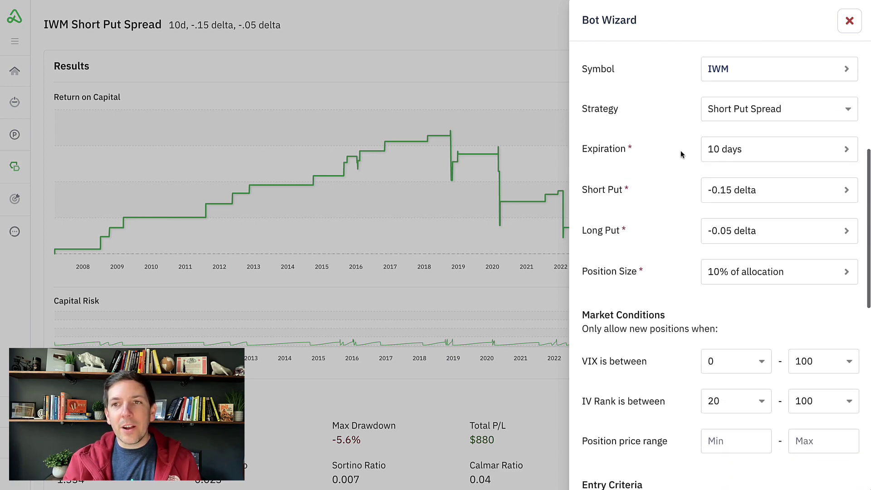
{"action": "scroll", "coordinate": [682, 152], "scroll_direction": "down", "scroll_amount": 5}
{"action": "scroll", "coordinate": [682, 151], "scroll_direction": "down", "scroll_amount": 4}
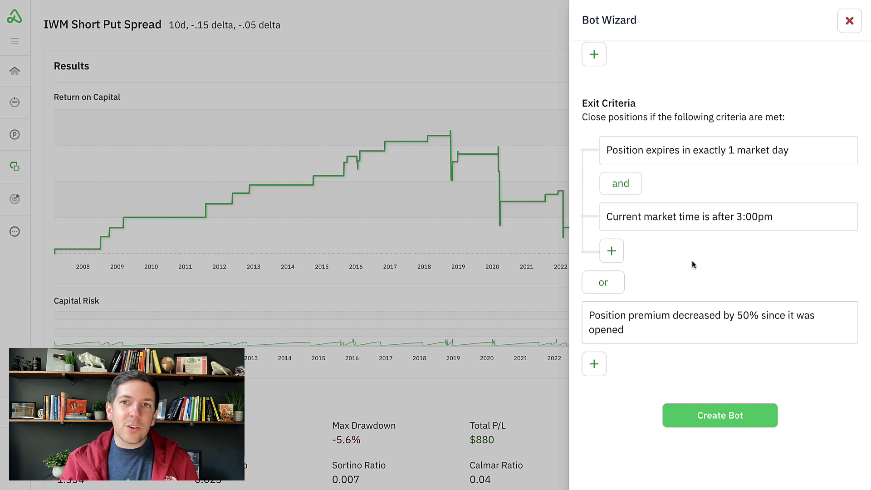
{"action": "scroll", "coordinate": [691, 260], "scroll_direction": "up", "scroll_amount": 3}
{"action": "scroll", "coordinate": [692, 260], "scroll_direction": "up", "scroll_amount": 3}
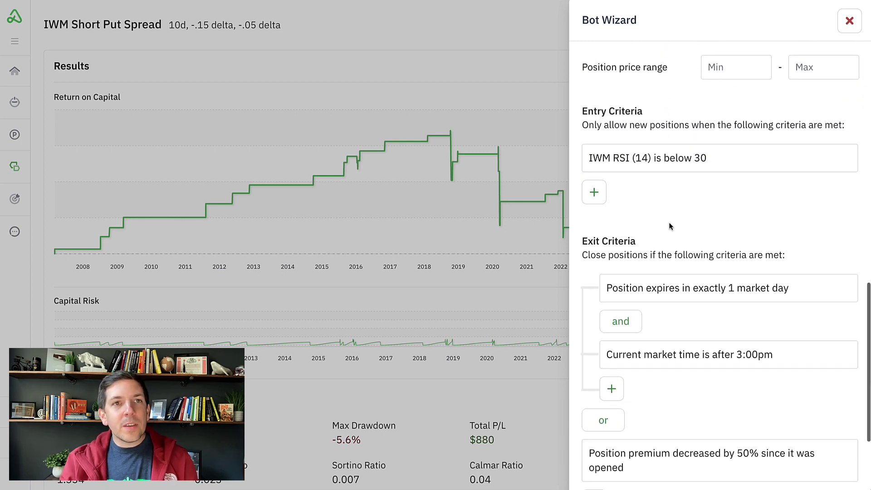
{"action": "scroll", "coordinate": [671, 226], "scroll_direction": "up", "scroll_amount": 5}
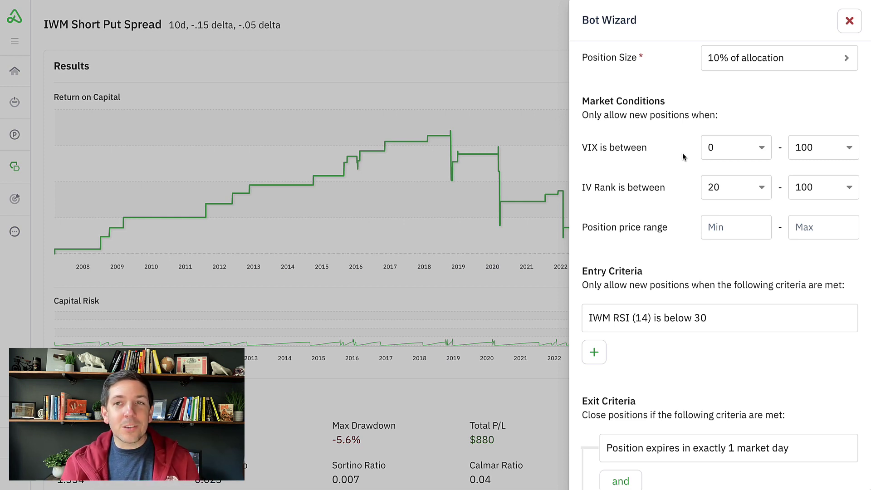
{"action": "scroll", "coordinate": [683, 136], "scroll_direction": "up", "scroll_amount": 8}
{"action": "scroll", "coordinate": [684, 123], "scroll_direction": "up", "scroll_amount": 4}
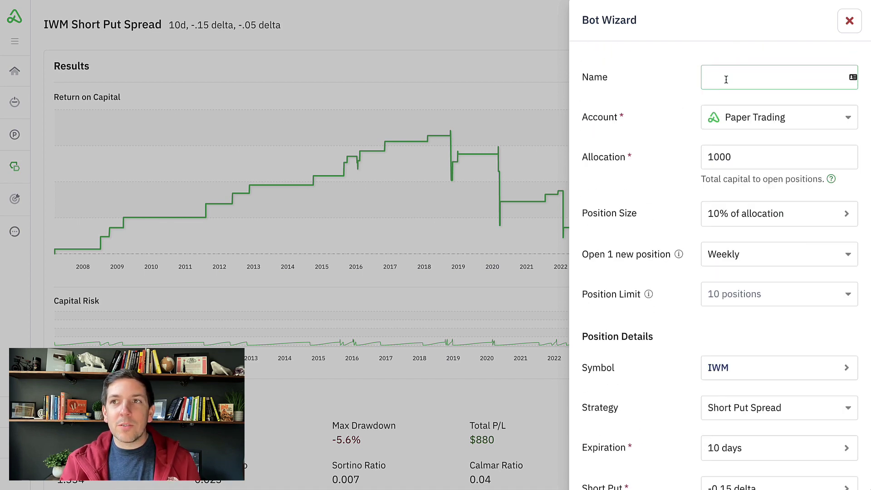
- Close the bot setup without creating a bot and return to the 18 saved backtests
{"action": "left_click", "coordinate": [850, 21]}
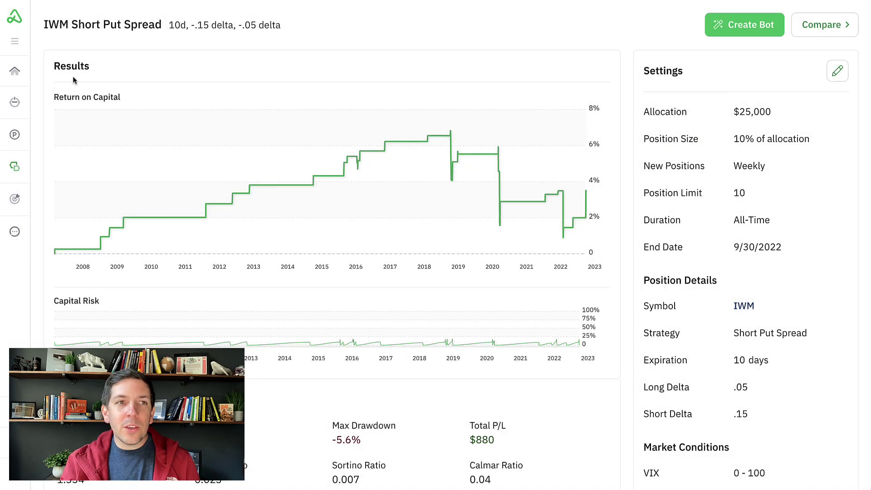
{"action": "left_click", "coordinate": [14, 168]}
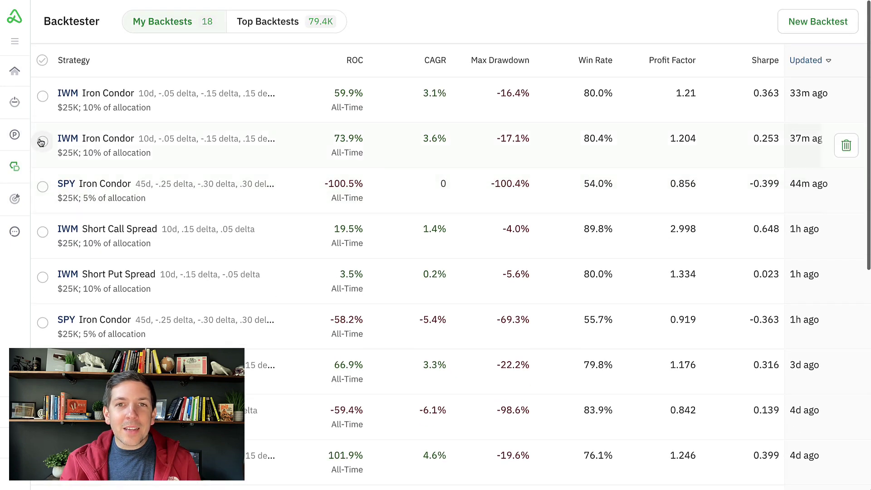